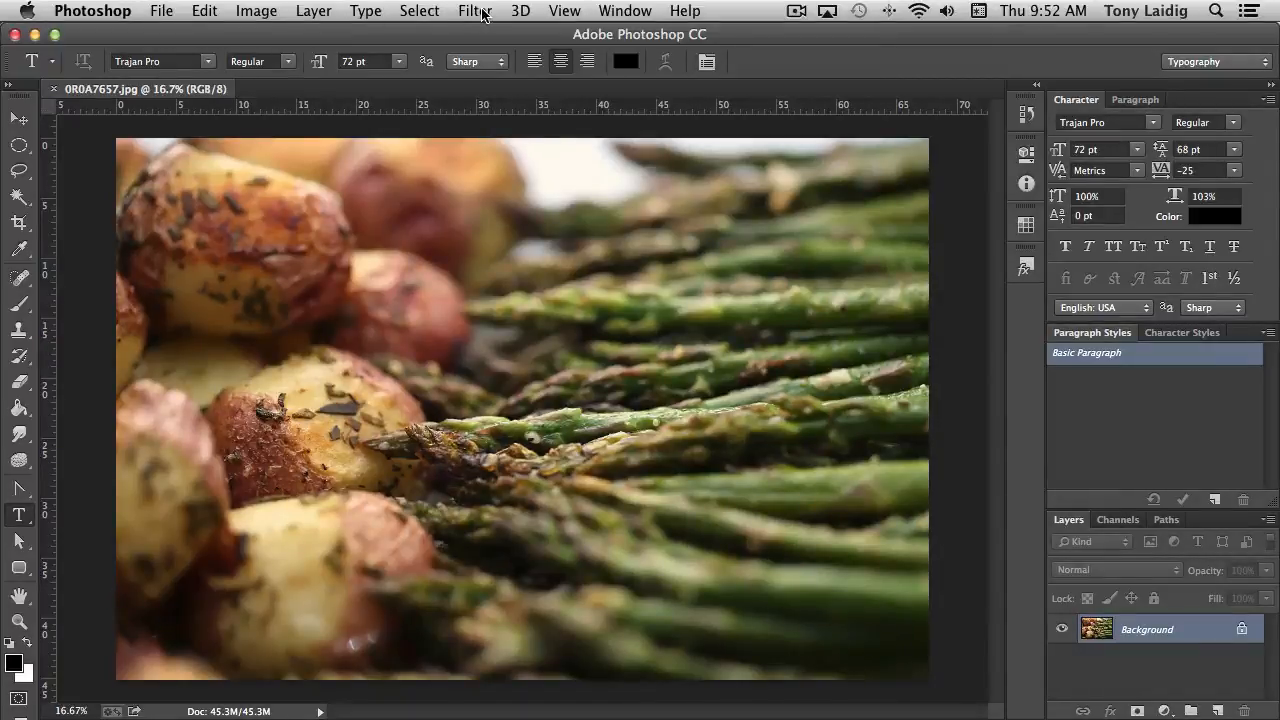
Step: Look through the available filter categories, from Distort, Pixelate and Sharpen to the third-party plug-in filters
{"action": "left_click", "coordinate": [476, 11]}
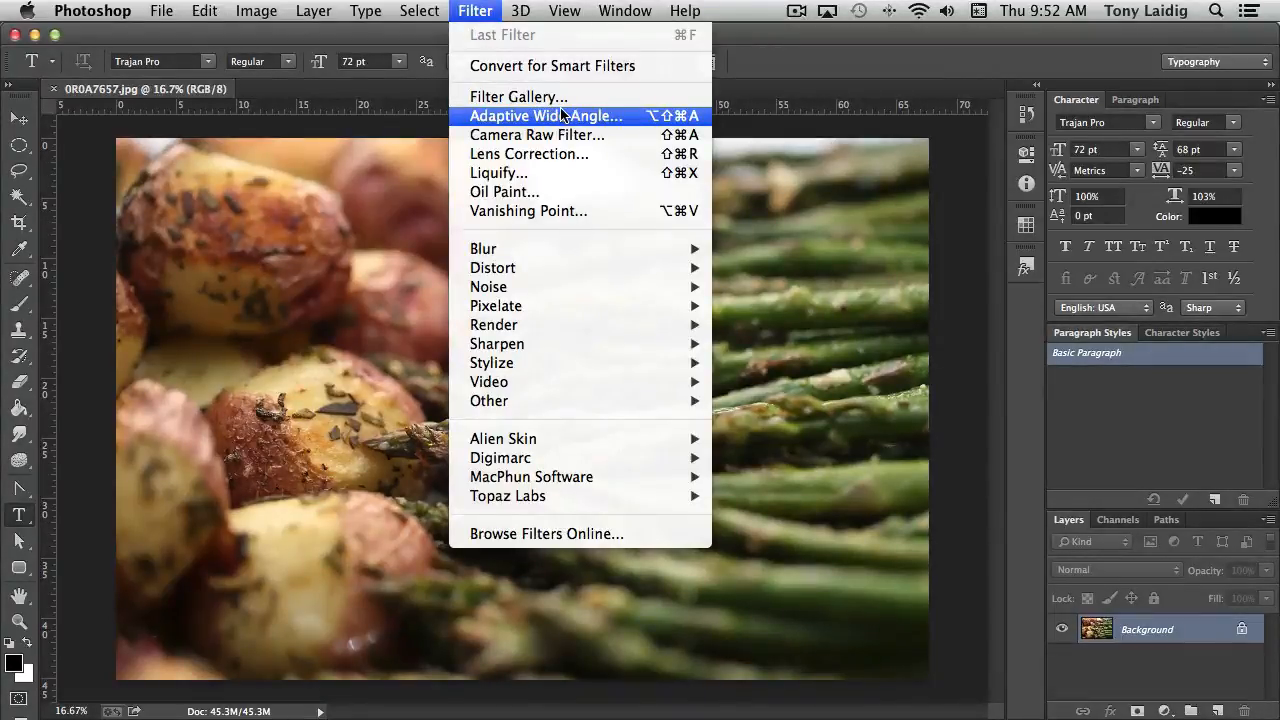
{"action": "left_click", "coordinate": [476, 12]}
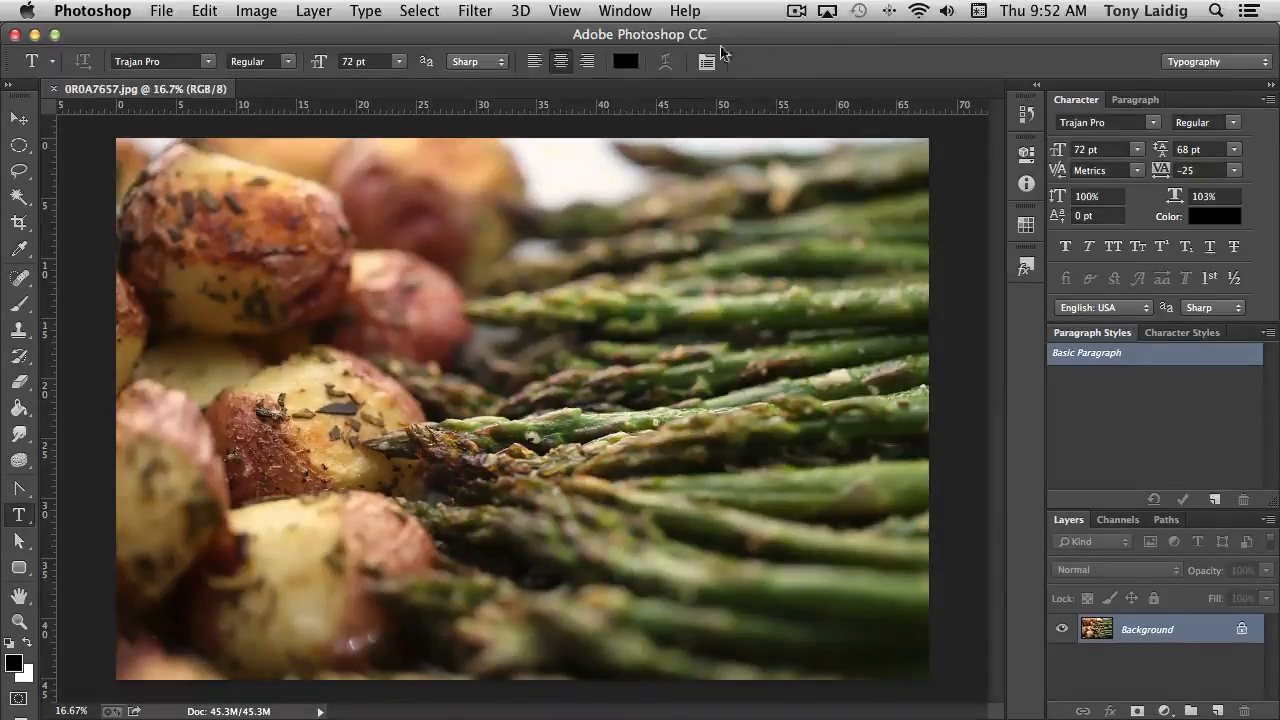
{"action": "left_click", "coordinate": [476, 12]}
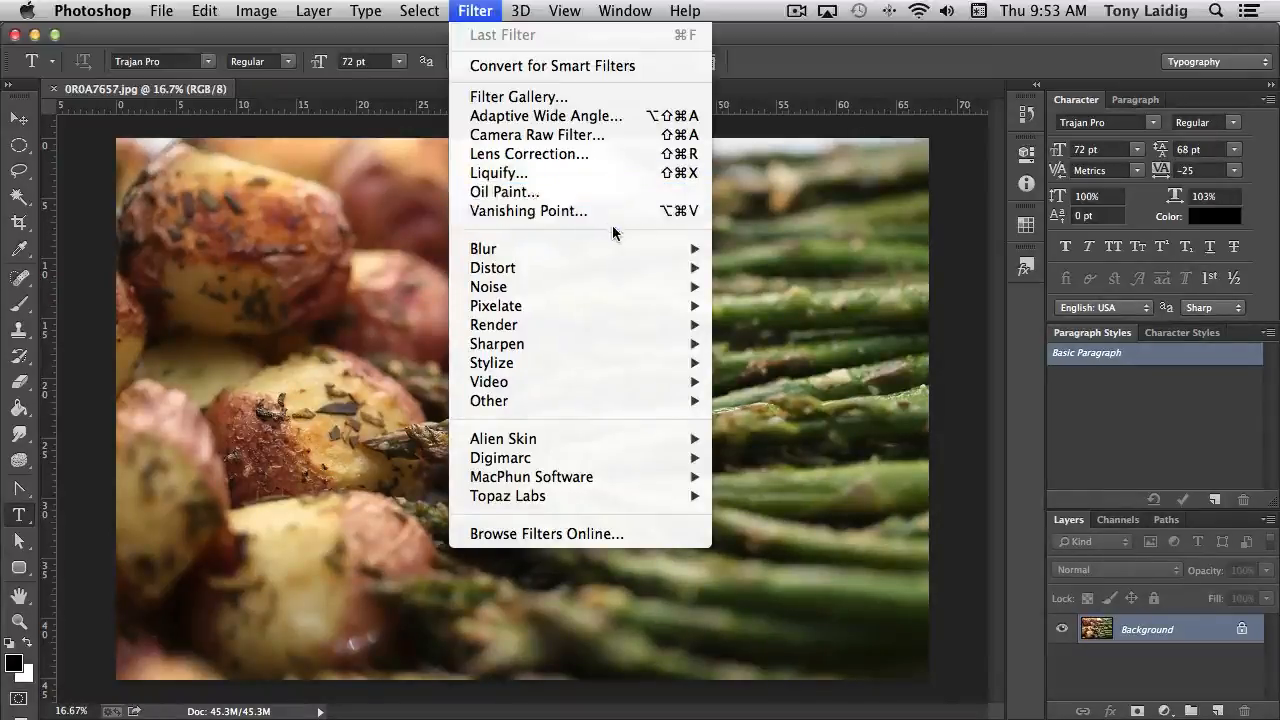
{"action": "mouse_move", "coordinate": [599, 244]}
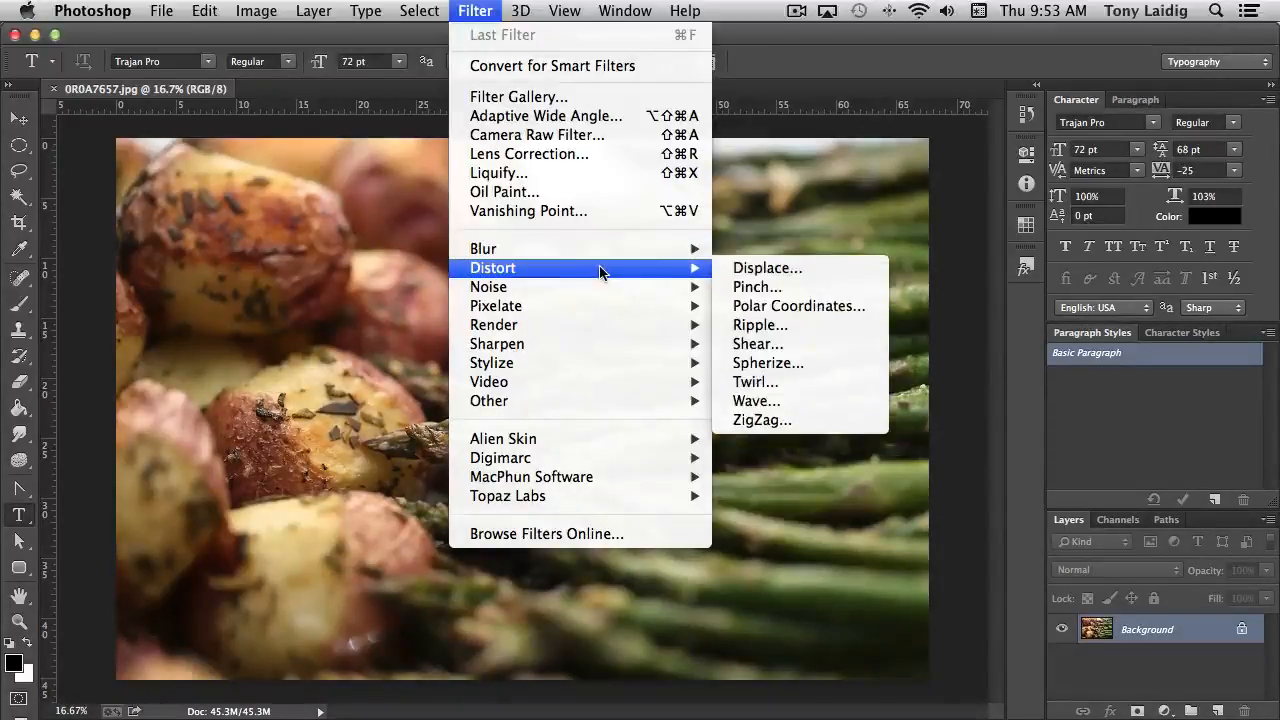
{"action": "mouse_move", "coordinate": [594, 287]}
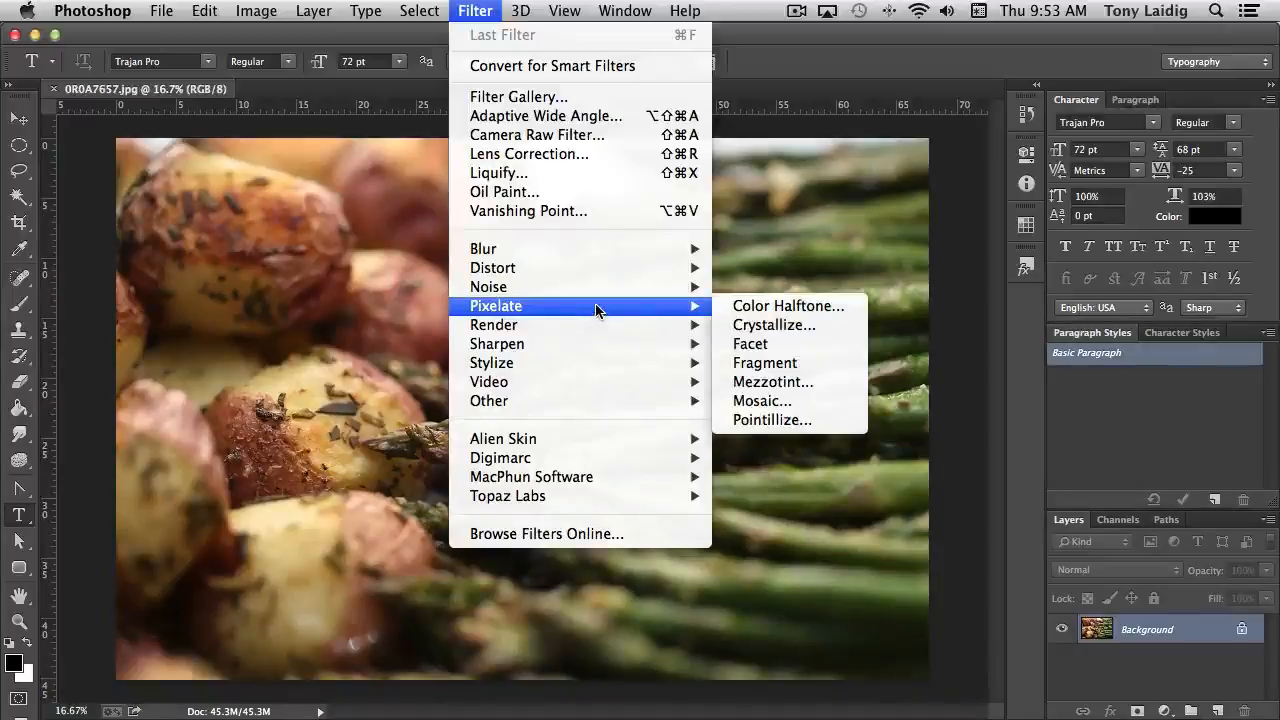
{"action": "mouse_move", "coordinate": [590, 331]}
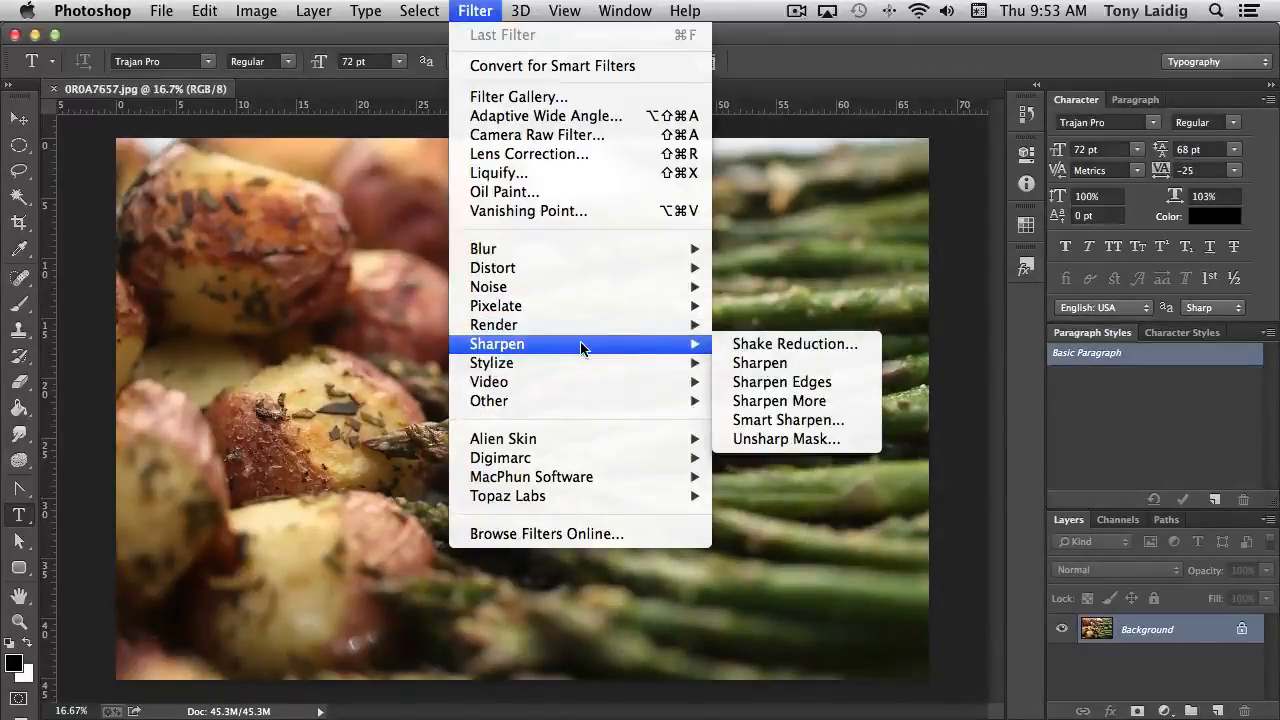
{"action": "mouse_move", "coordinate": [582, 384]}
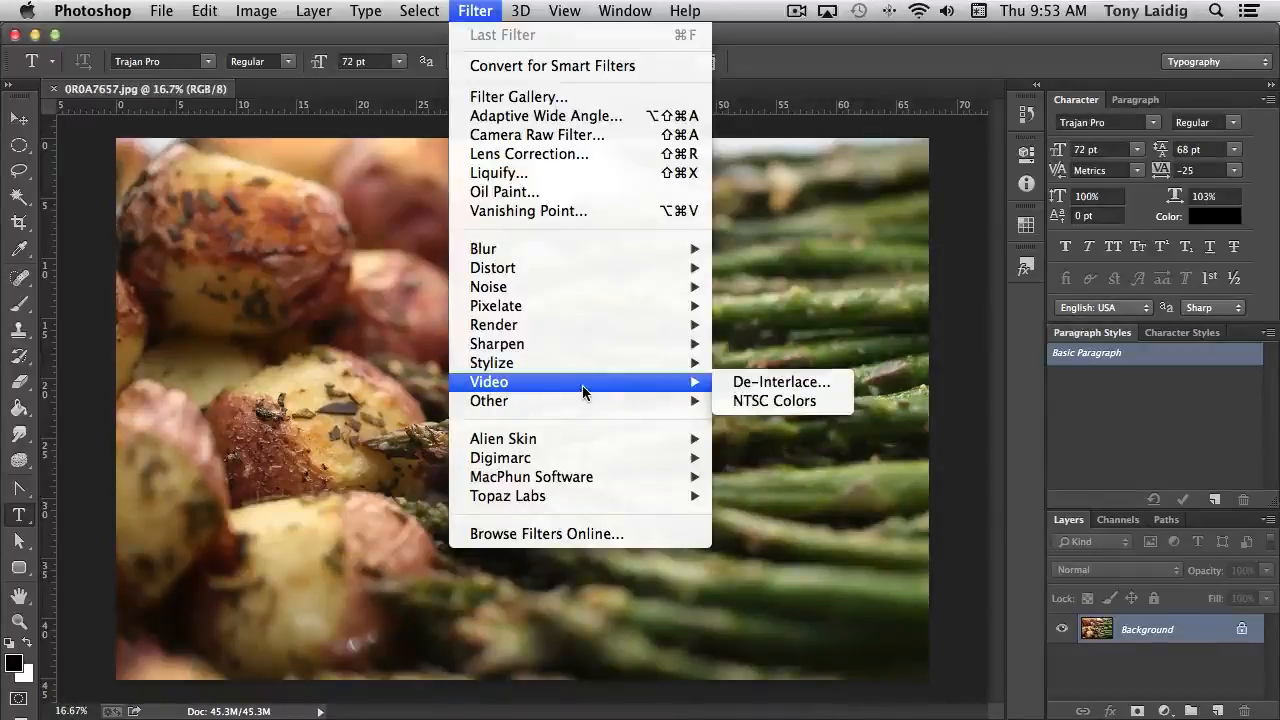
{"action": "mouse_move", "coordinate": [636, 401]}
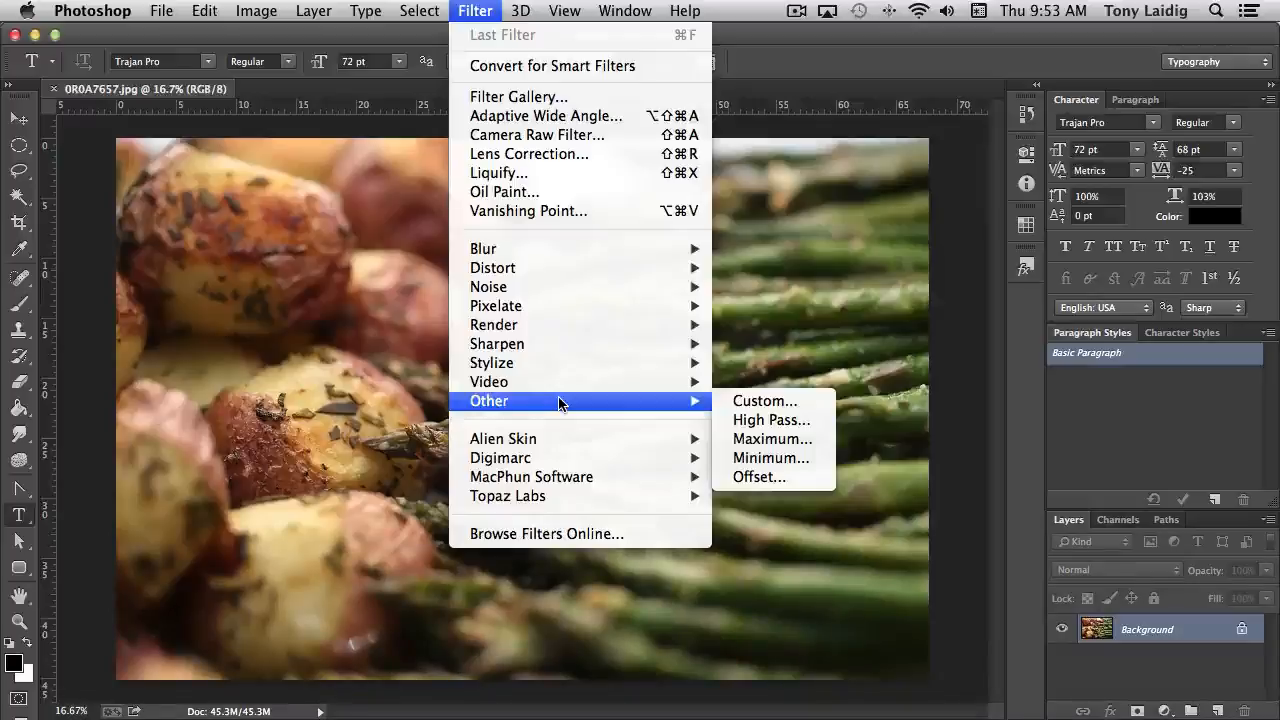
{"action": "mouse_move", "coordinate": [496, 443]}
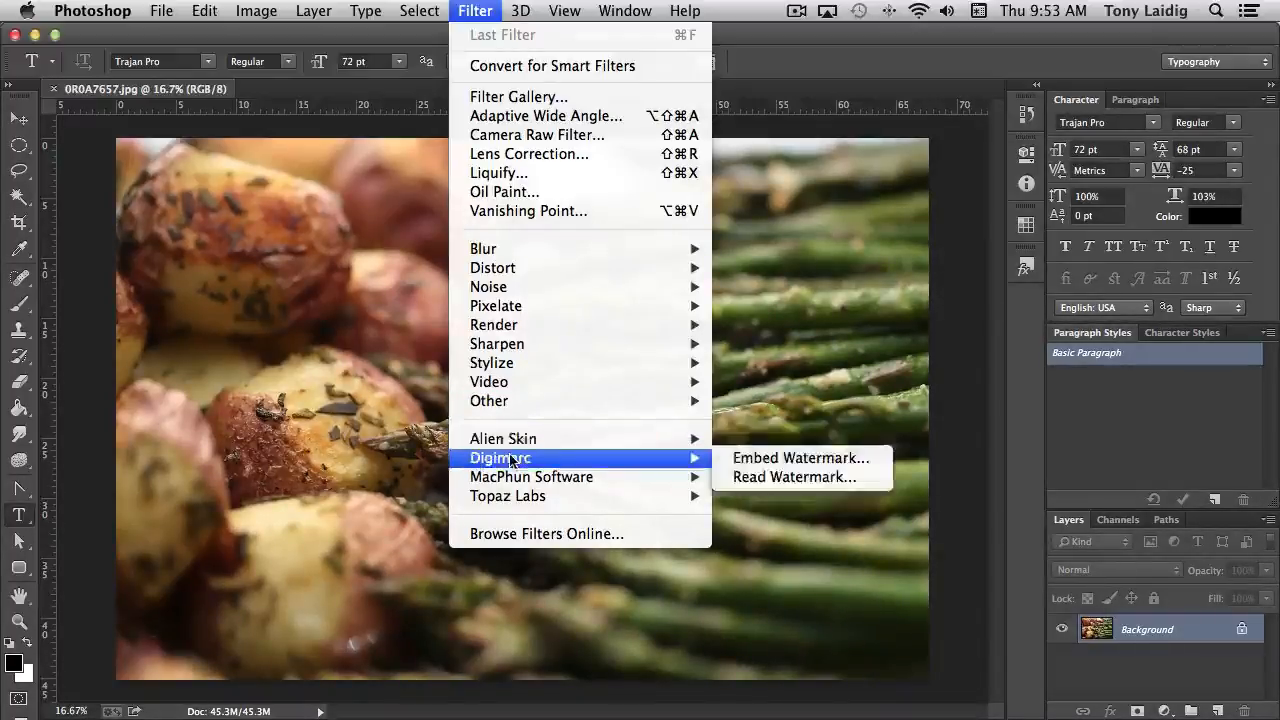
{"action": "mouse_move", "coordinate": [494, 500]}
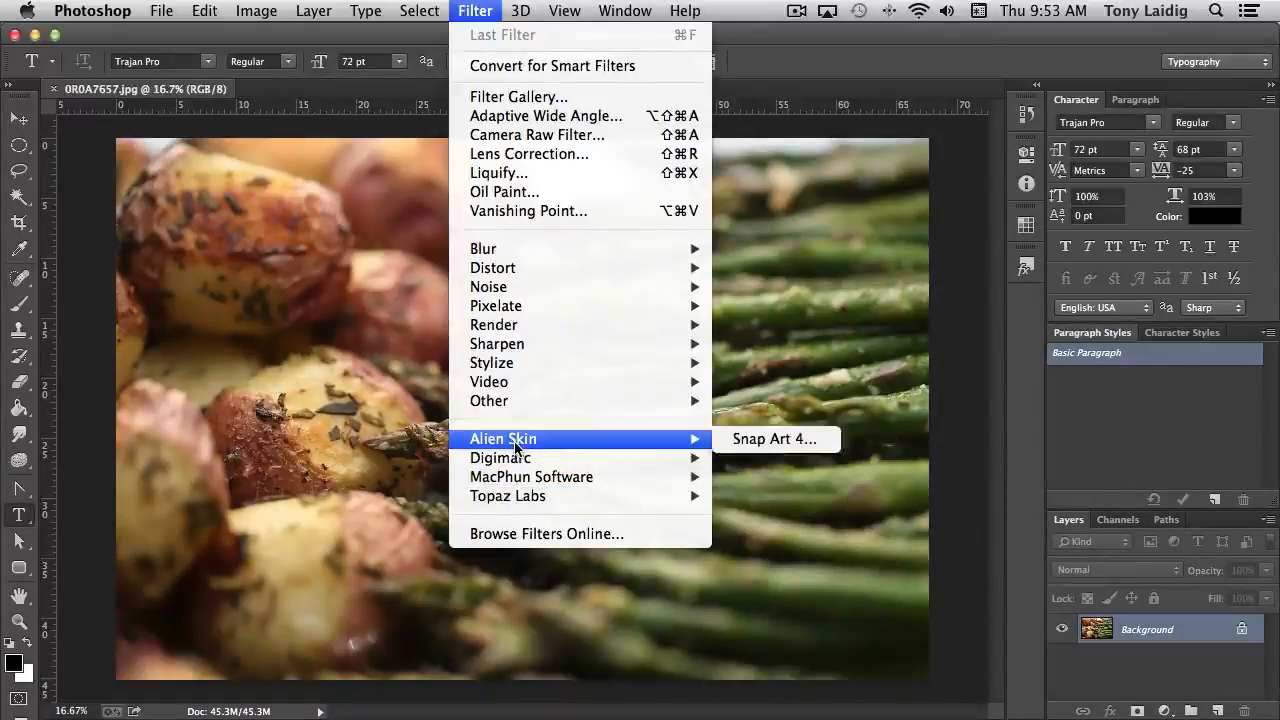
{"action": "mouse_move", "coordinate": [669, 309]}
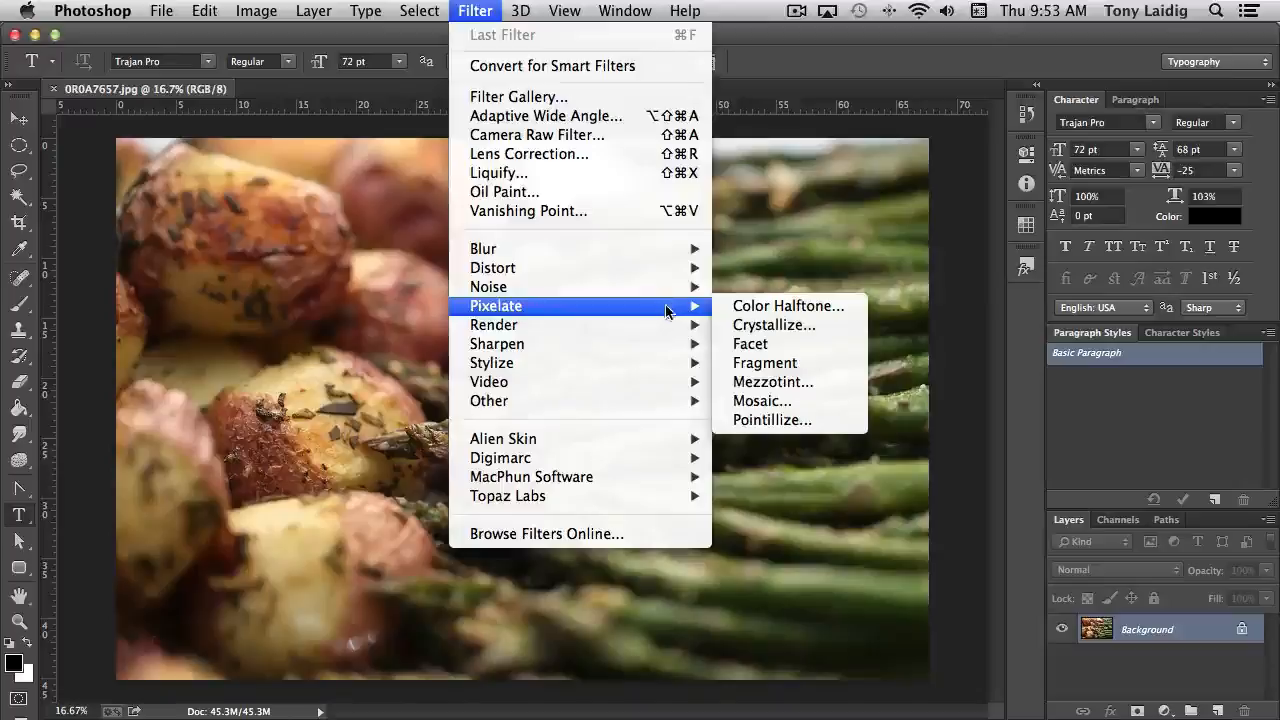
Step: Open the Filter Gallery for the food photo and preview the artistic Colored Pencil filter on the whole image
{"action": "left_click", "coordinate": [530, 97]}
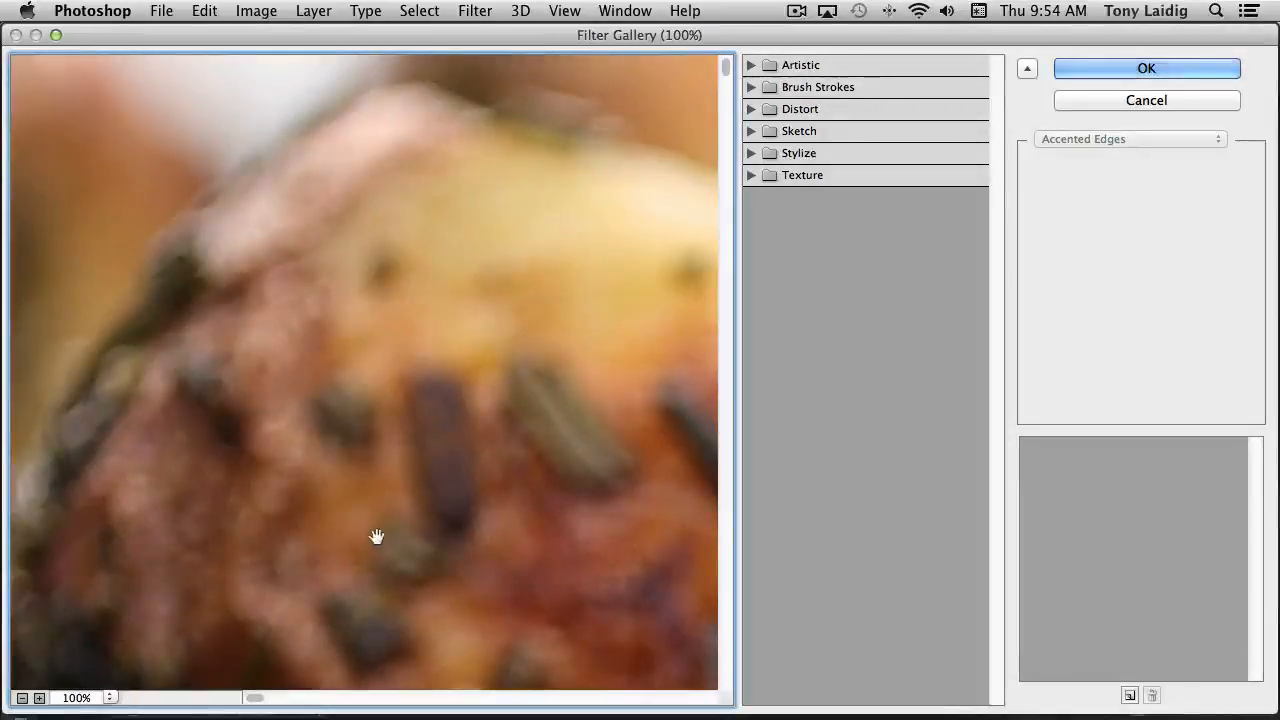
{"action": "left_click", "coordinate": [22, 698]}
{"action": "left_click", "coordinate": [22, 698]}
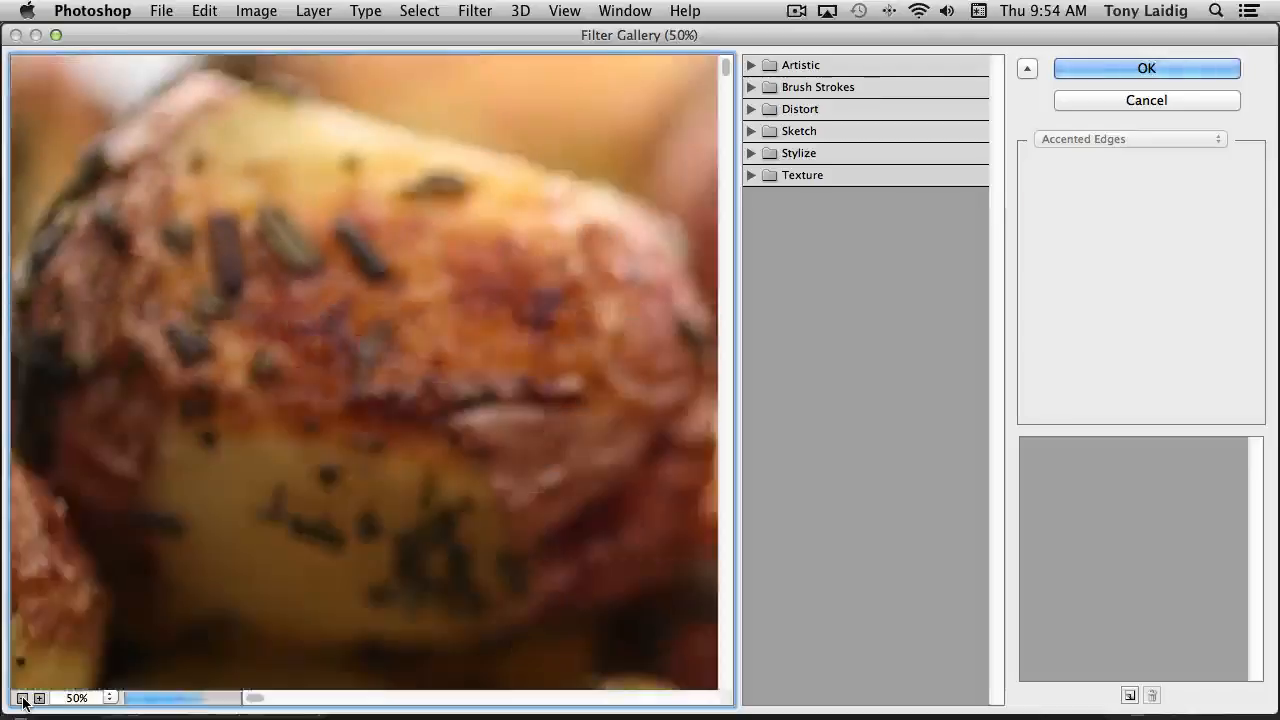
{"action": "left_click", "coordinate": [22, 698]}
{"action": "left_click", "coordinate": [22, 698]}
{"action": "left_click", "coordinate": [22, 698]}
{"action": "left_click", "coordinate": [22, 698]}
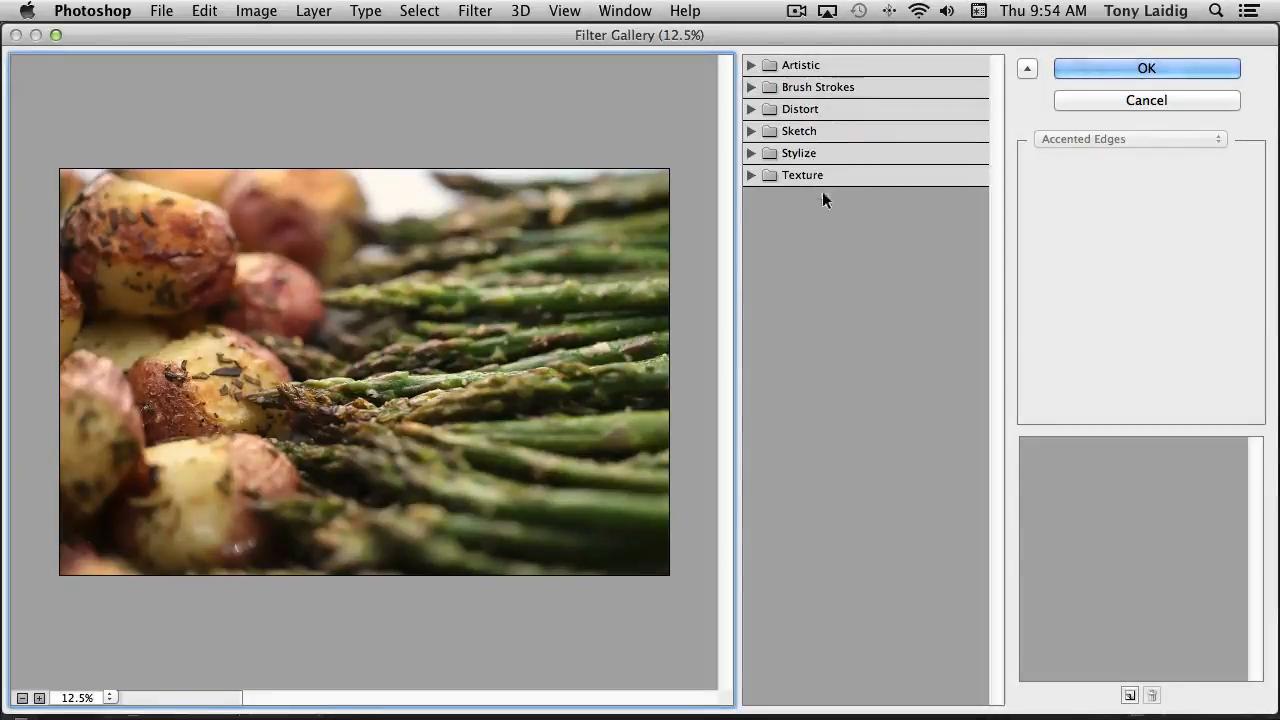
{"action": "left_click", "coordinate": [751, 66]}
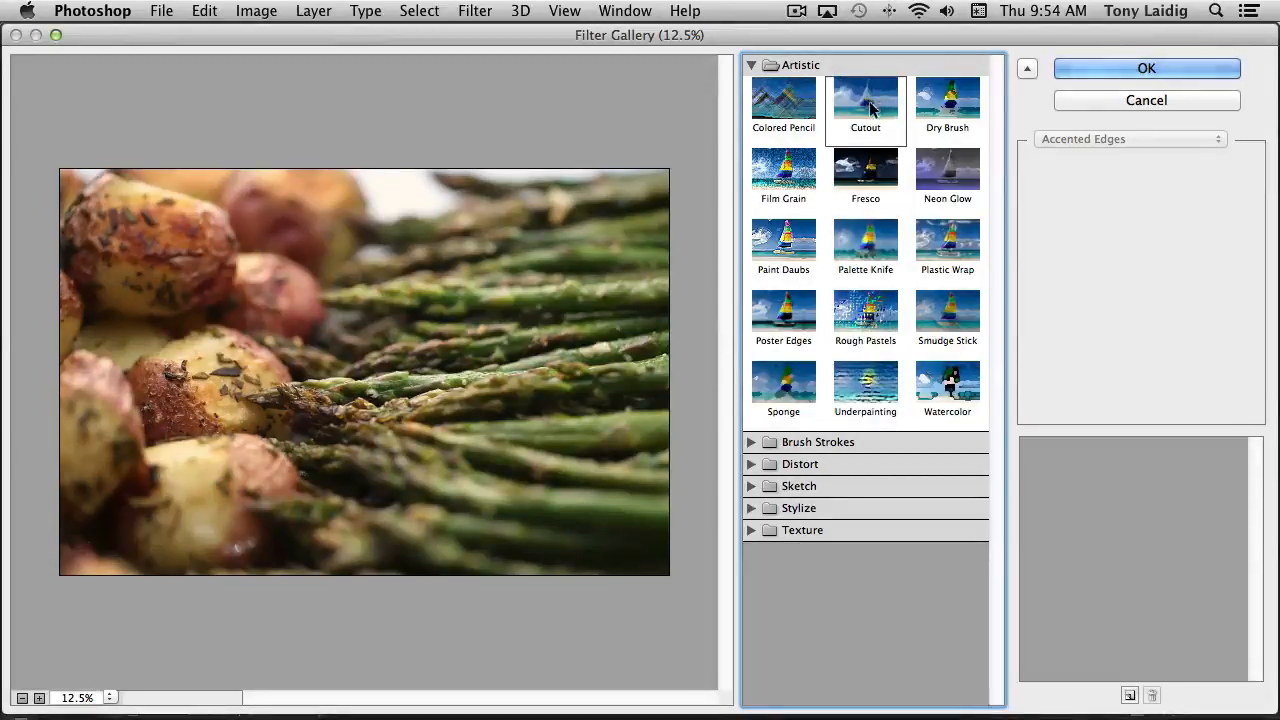
{"action": "left_click", "coordinate": [790, 110]}
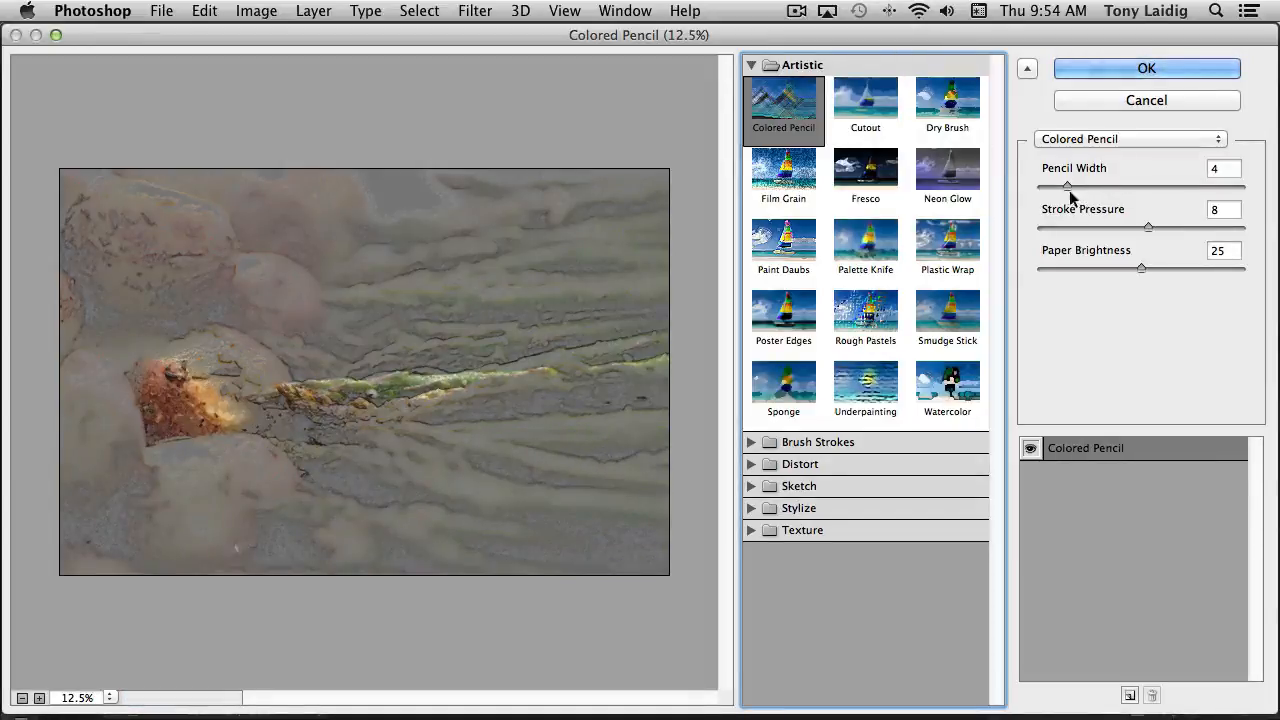
Step: Try the Cutout filter with Number of Levels at 6 and Edge Simplicity at 1
{"action": "left_click", "coordinate": [866, 105]}
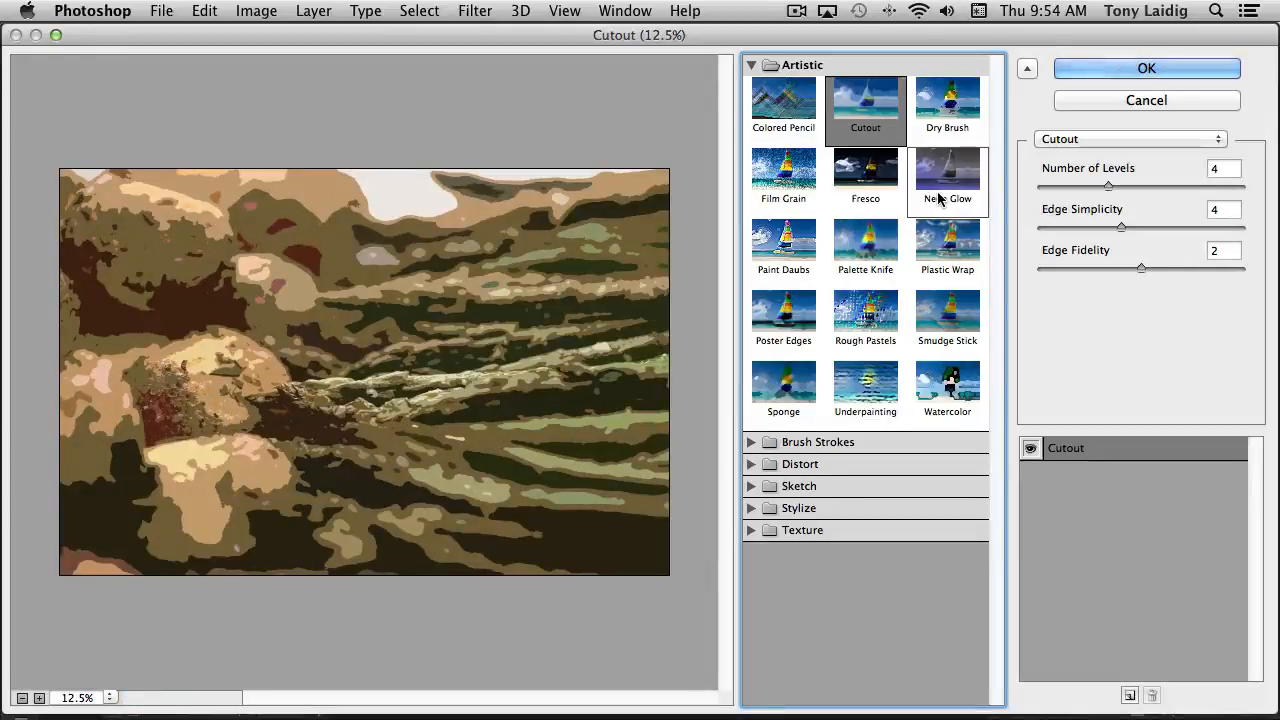
{"action": "left_click_drag", "start_coordinate": [1107, 187], "coordinate": [1192, 189]}
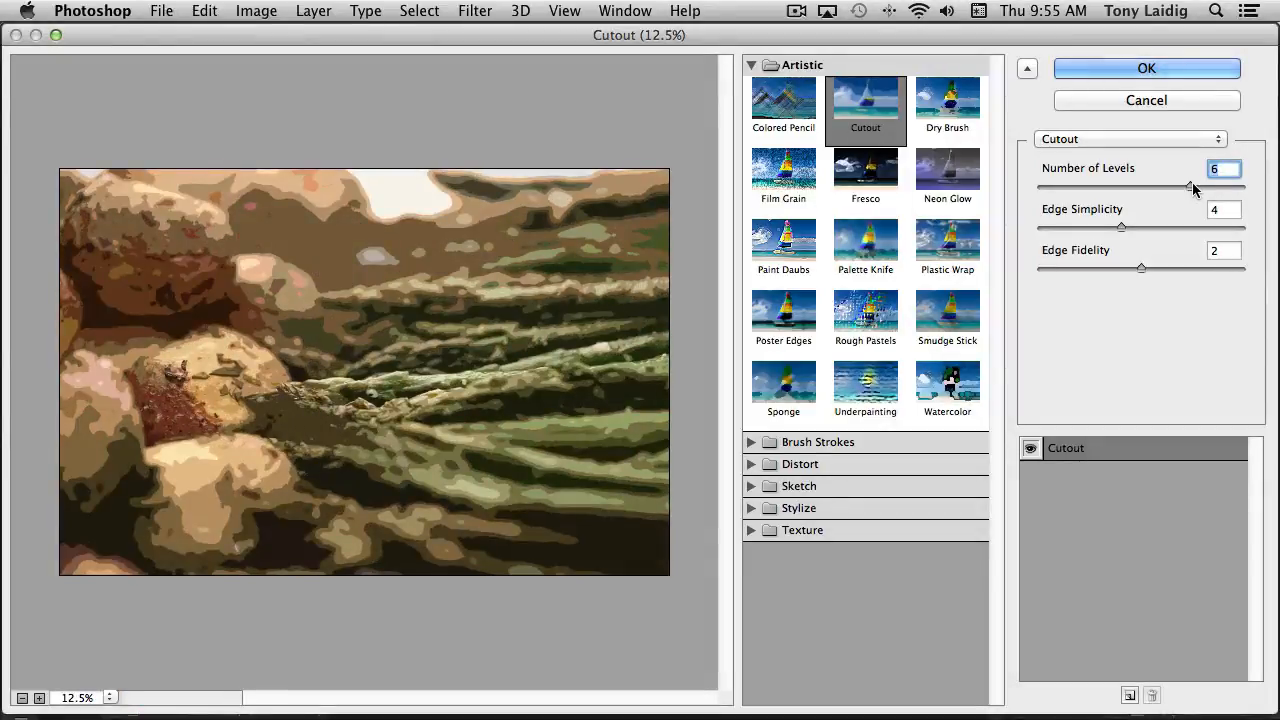
{"action": "left_click_drag", "start_coordinate": [1122, 224], "coordinate": [1066, 226]}
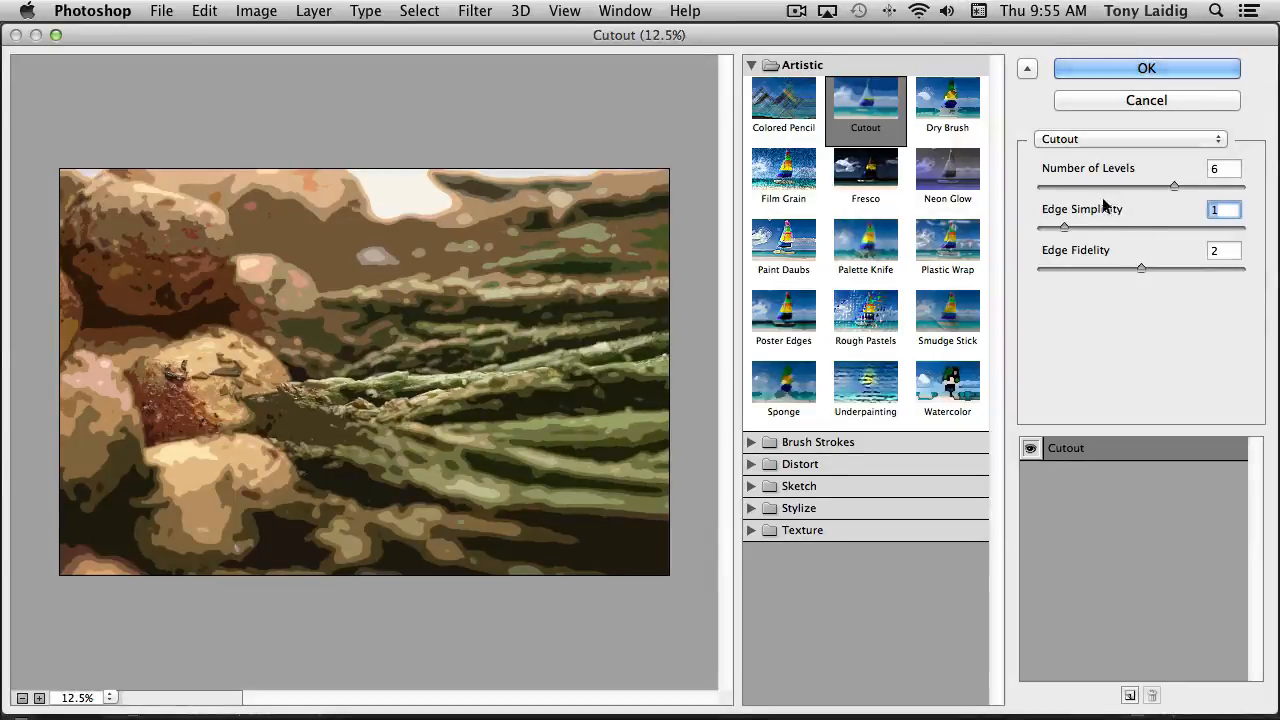
{"action": "left_click_drag", "start_coordinate": [558, 373], "coordinate": [499, 453]}
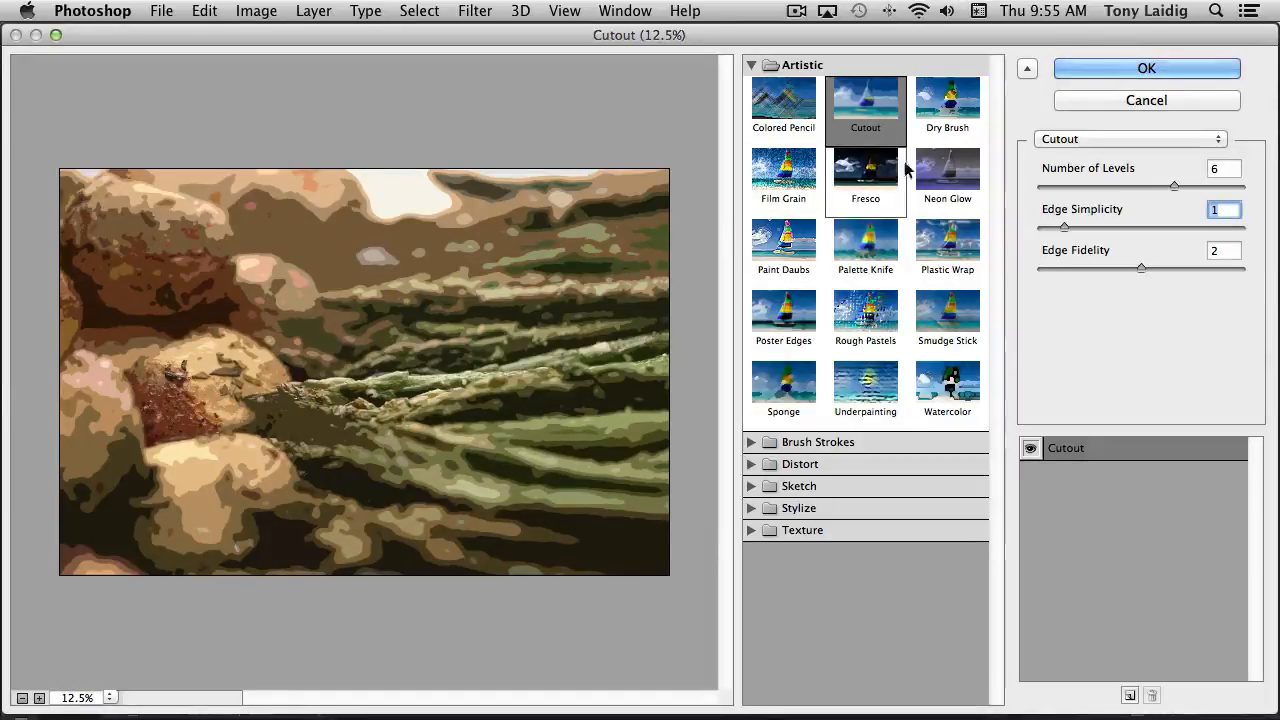
Step: Try the Dry Brush filter at different settings, ending with Brush Size 7 and Brush Detail 1
{"action": "left_click", "coordinate": [947, 112]}
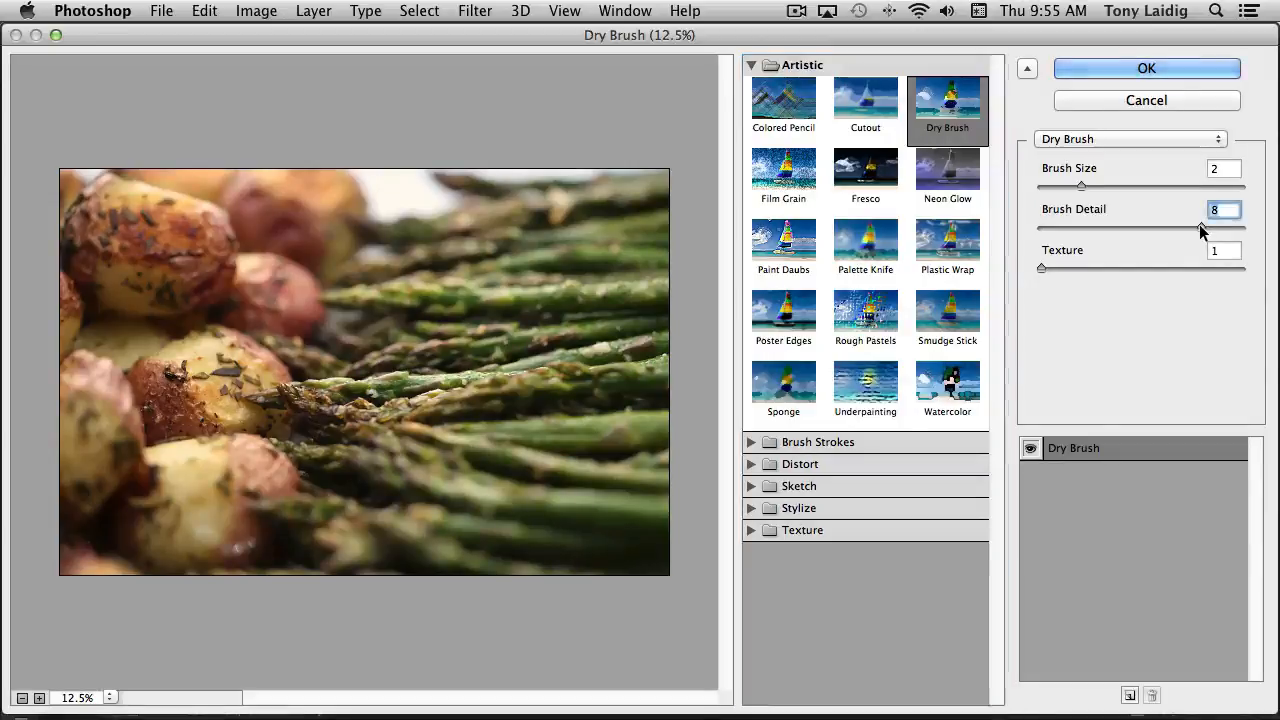
{"action": "left_click_drag", "start_coordinate": [1200, 226], "coordinate": [1243, 228]}
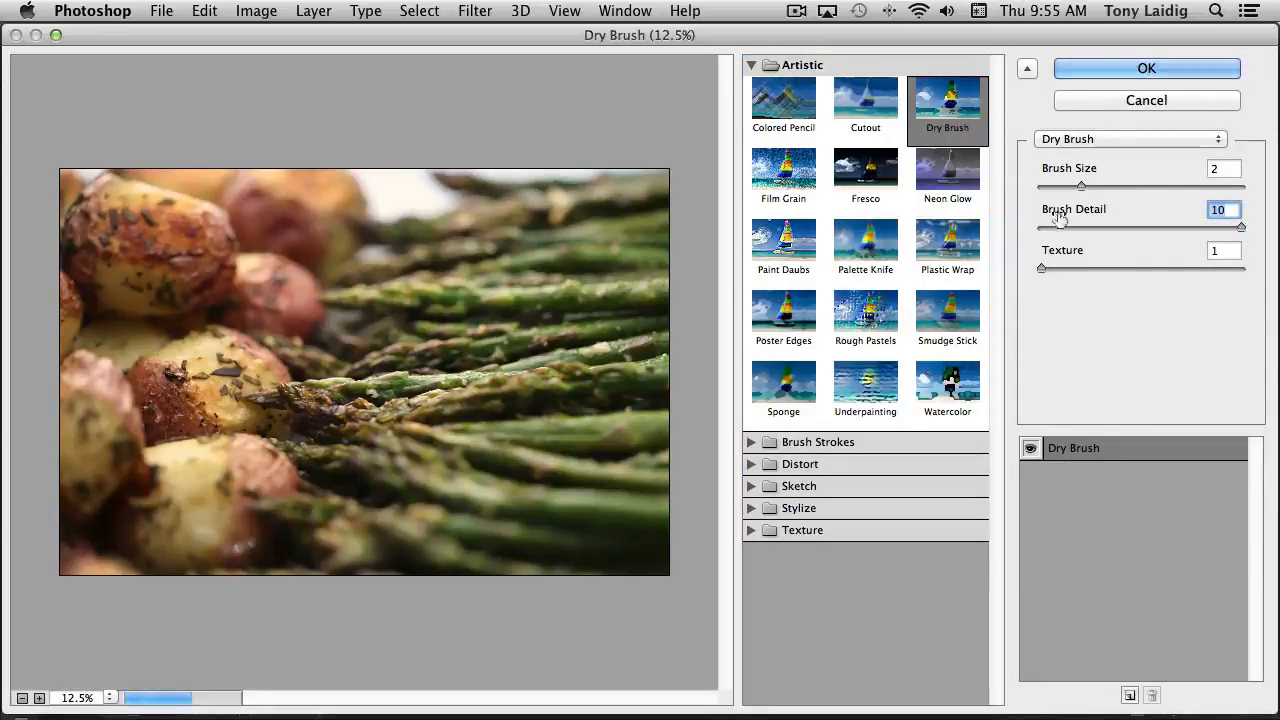
{"action": "left_click_drag", "start_coordinate": [1078, 188], "coordinate": [1024, 193]}
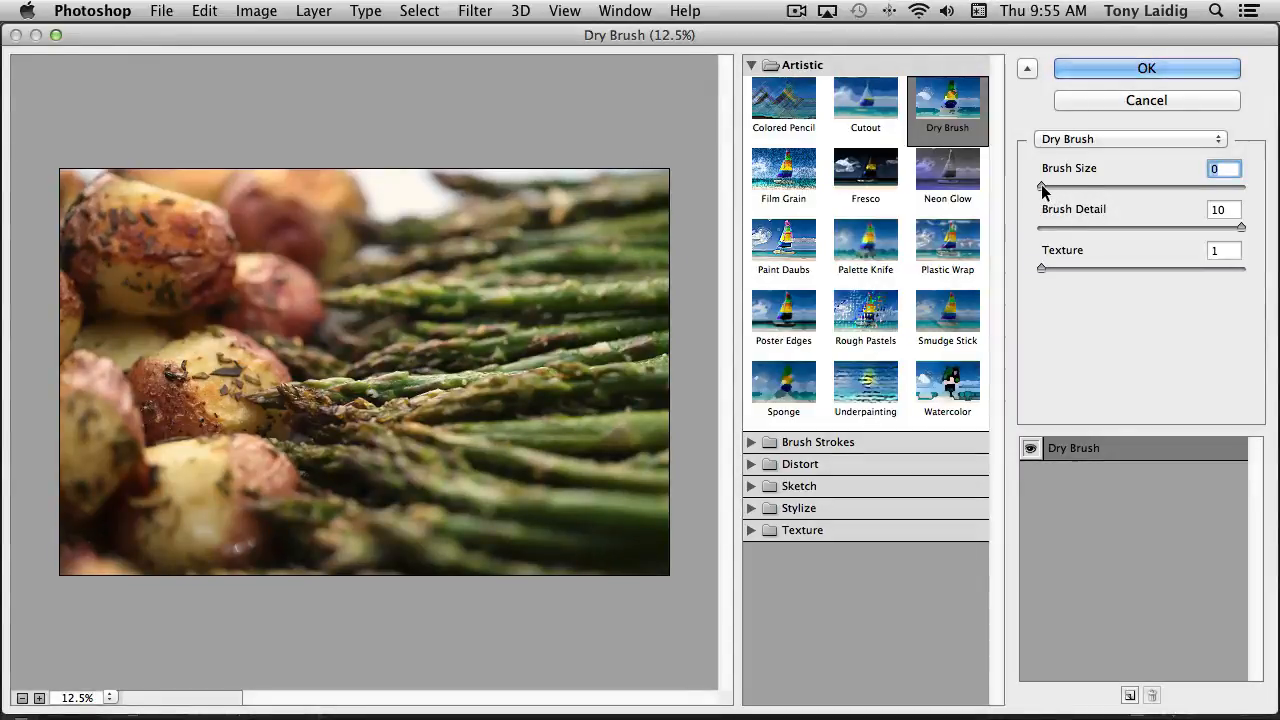
{"action": "left_click_drag", "start_coordinate": [1043, 190], "coordinate": [1190, 193]}
{"action": "left_click_drag", "start_coordinate": [1243, 228], "coordinate": [1062, 236]}
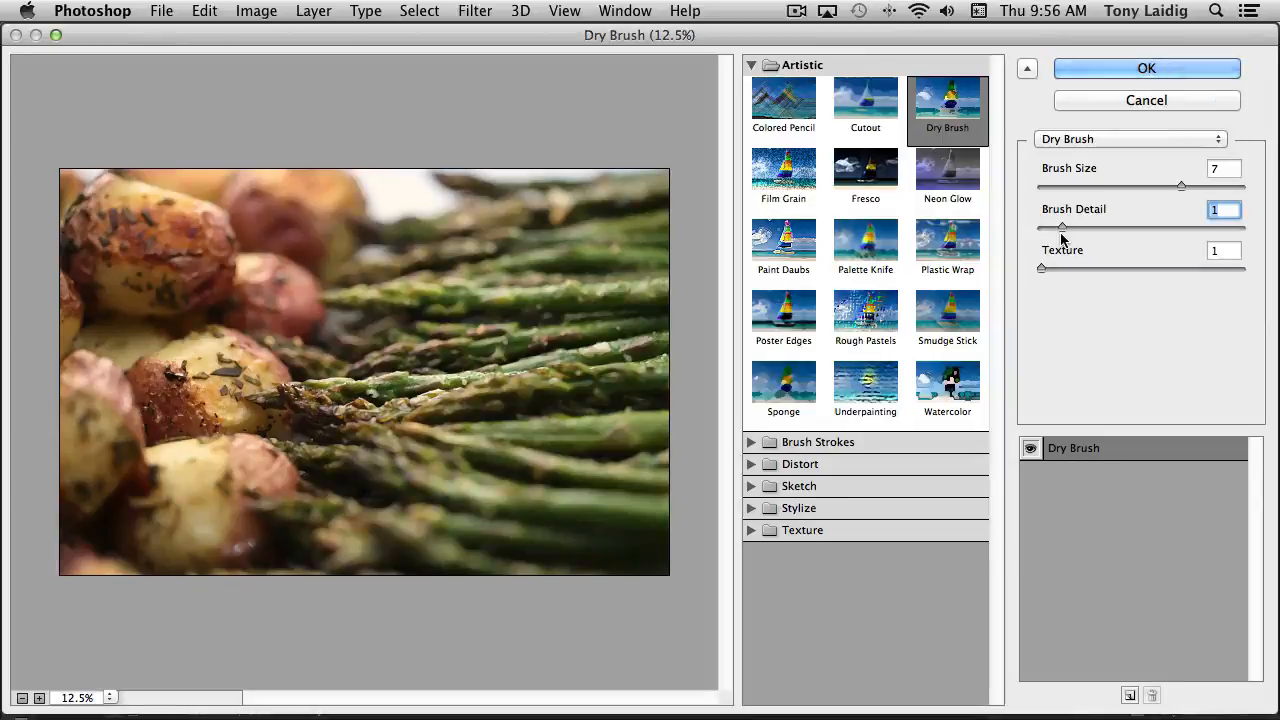
Step: Preview the Film Grain, Fresco, Palette Knife, Rough Pastels and Underpainting filters close up on the asparagus
{"action": "left_click", "coordinate": [795, 178]}
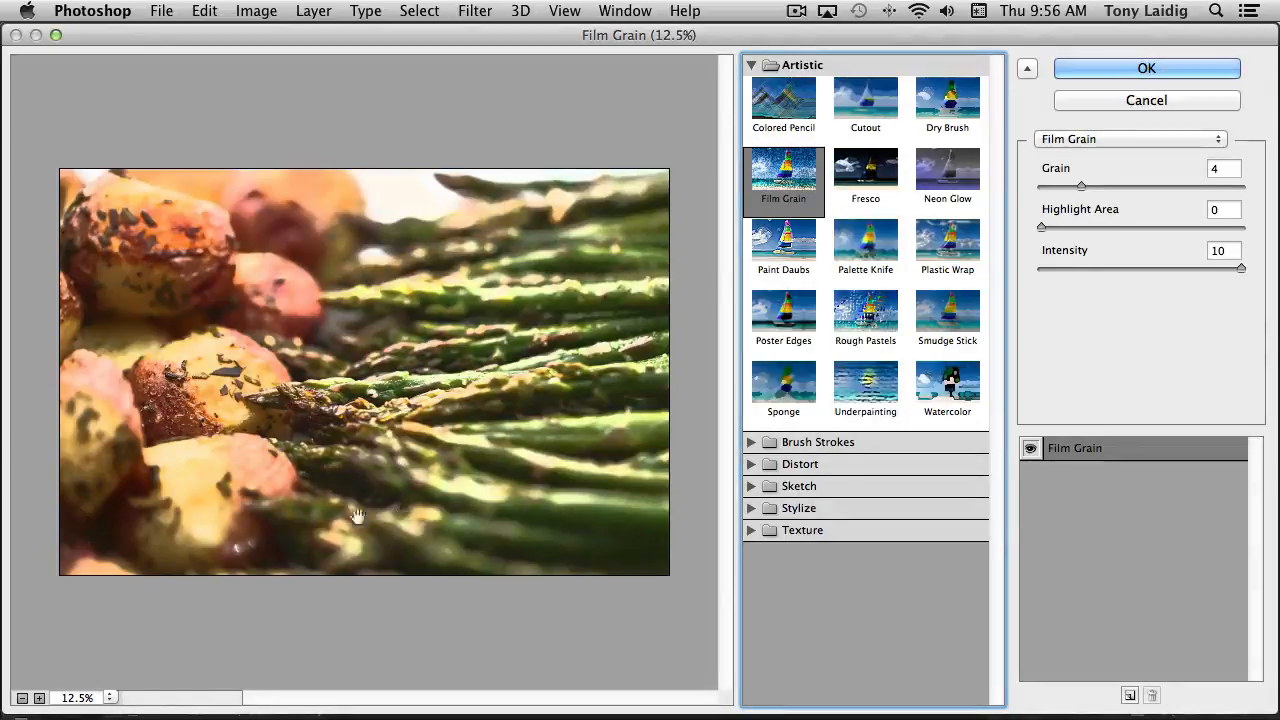
{"action": "left_click", "coordinate": [39, 698]}
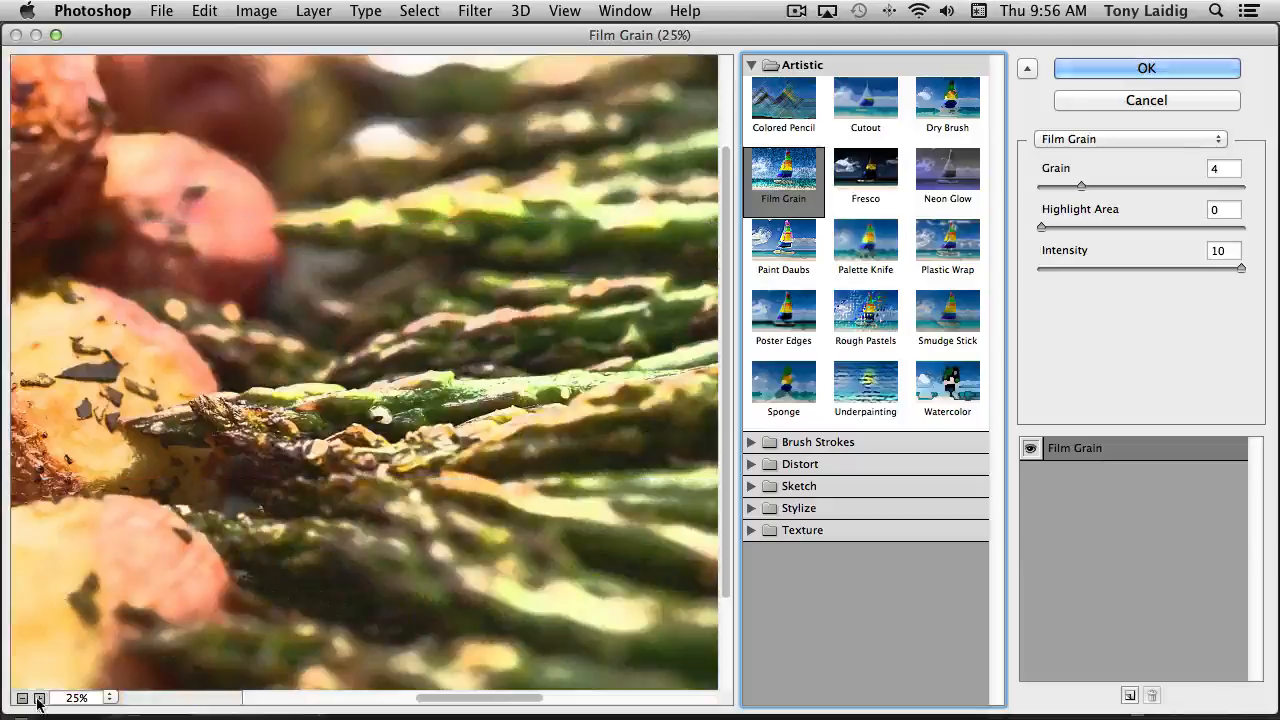
{"action": "left_click", "coordinate": [39, 698]}
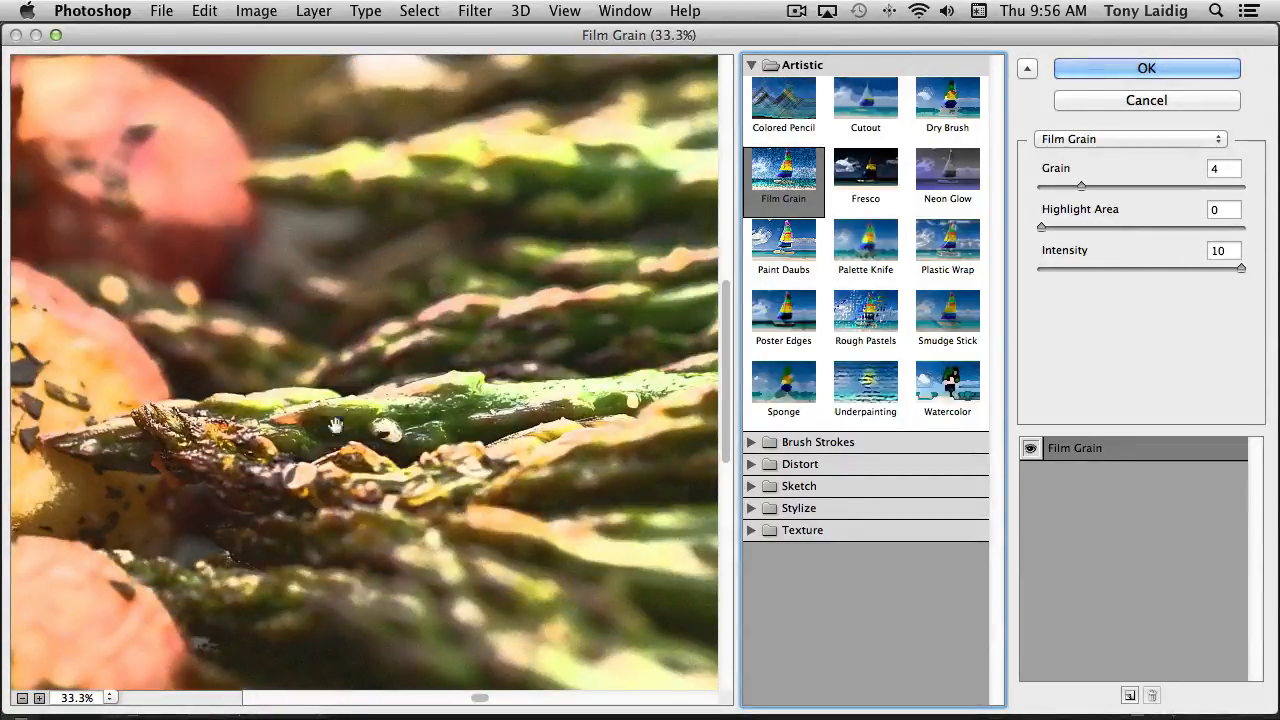
{"action": "left_click", "coordinate": [882, 174]}
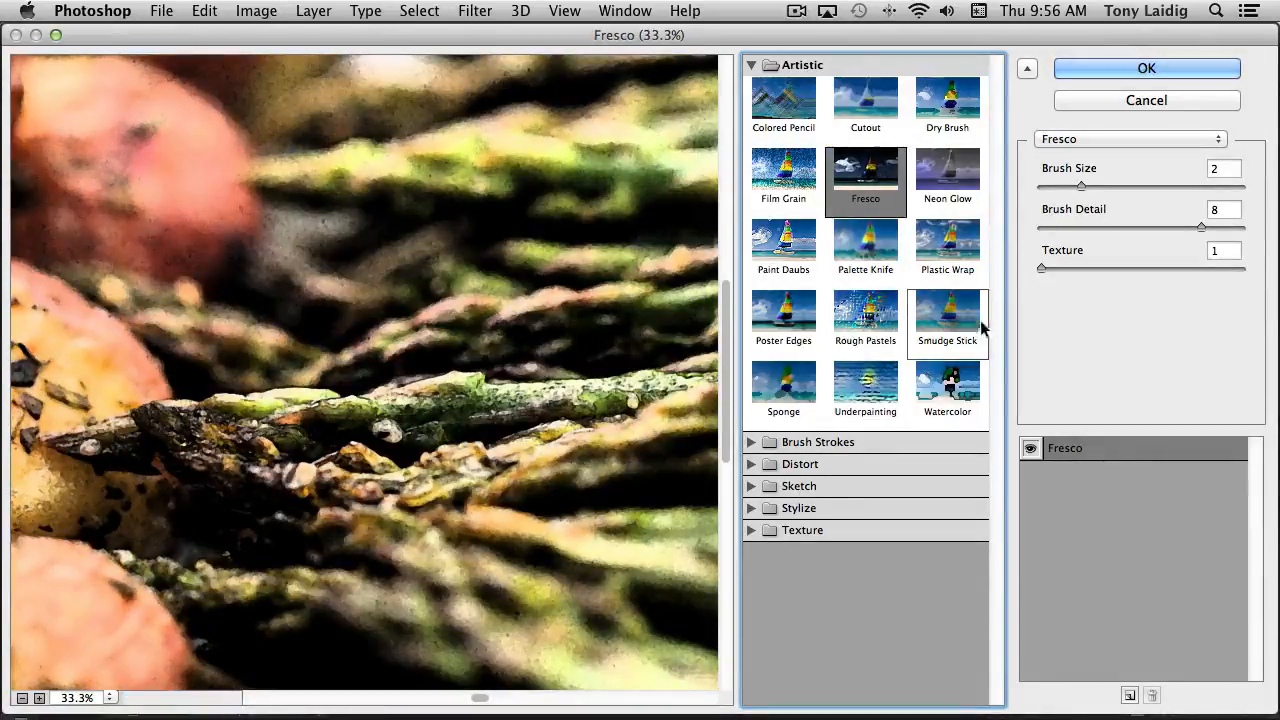
{"action": "left_click", "coordinate": [876, 254]}
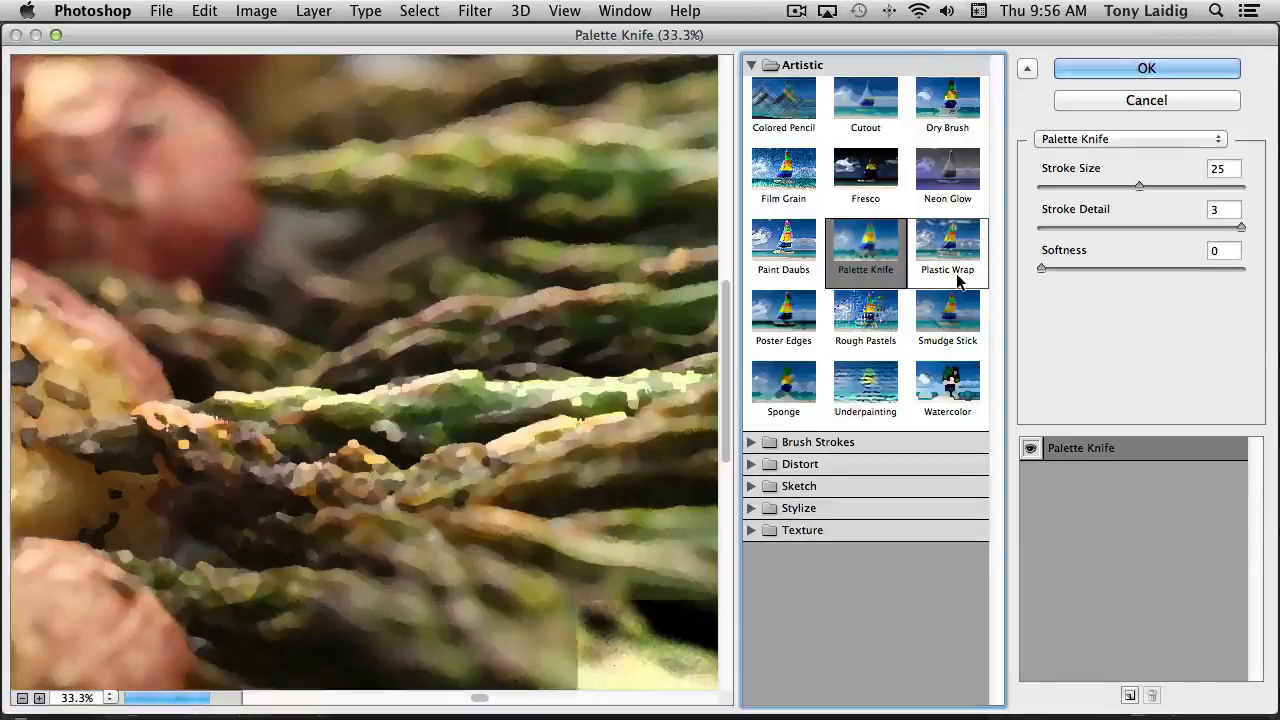
{"action": "left_click", "coordinate": [868, 314]}
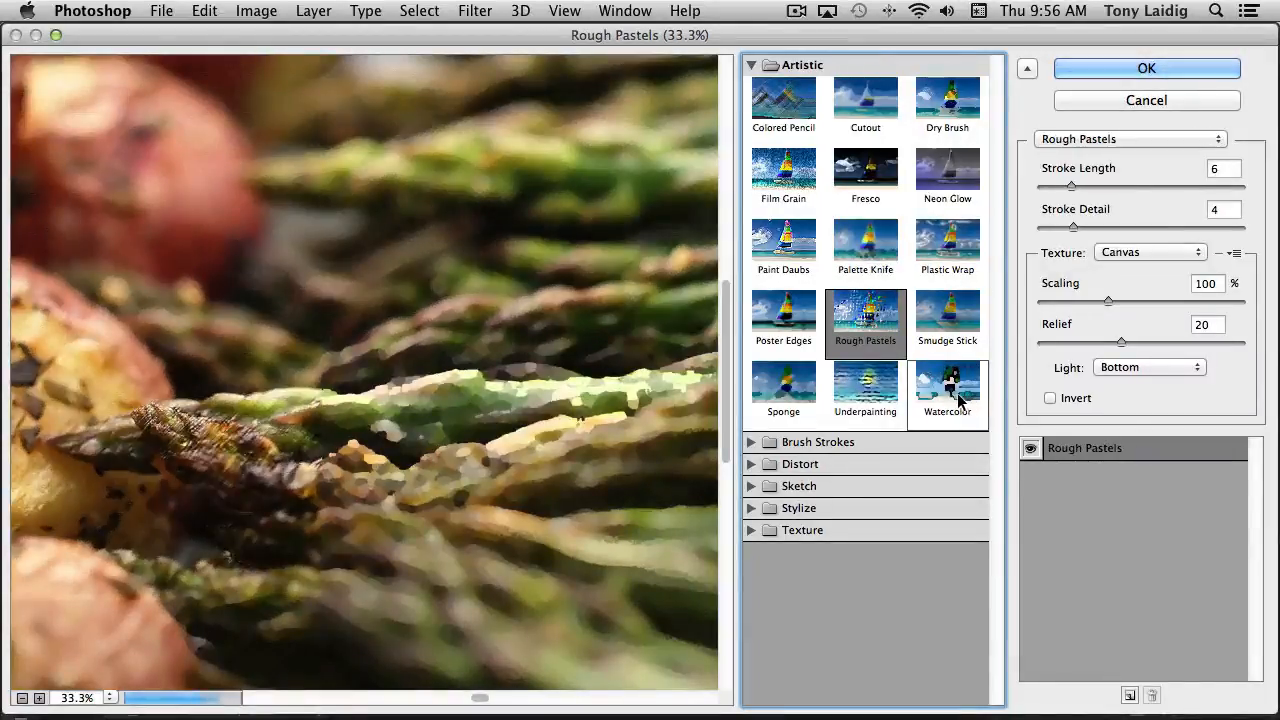
{"action": "left_click", "coordinate": [870, 388]}
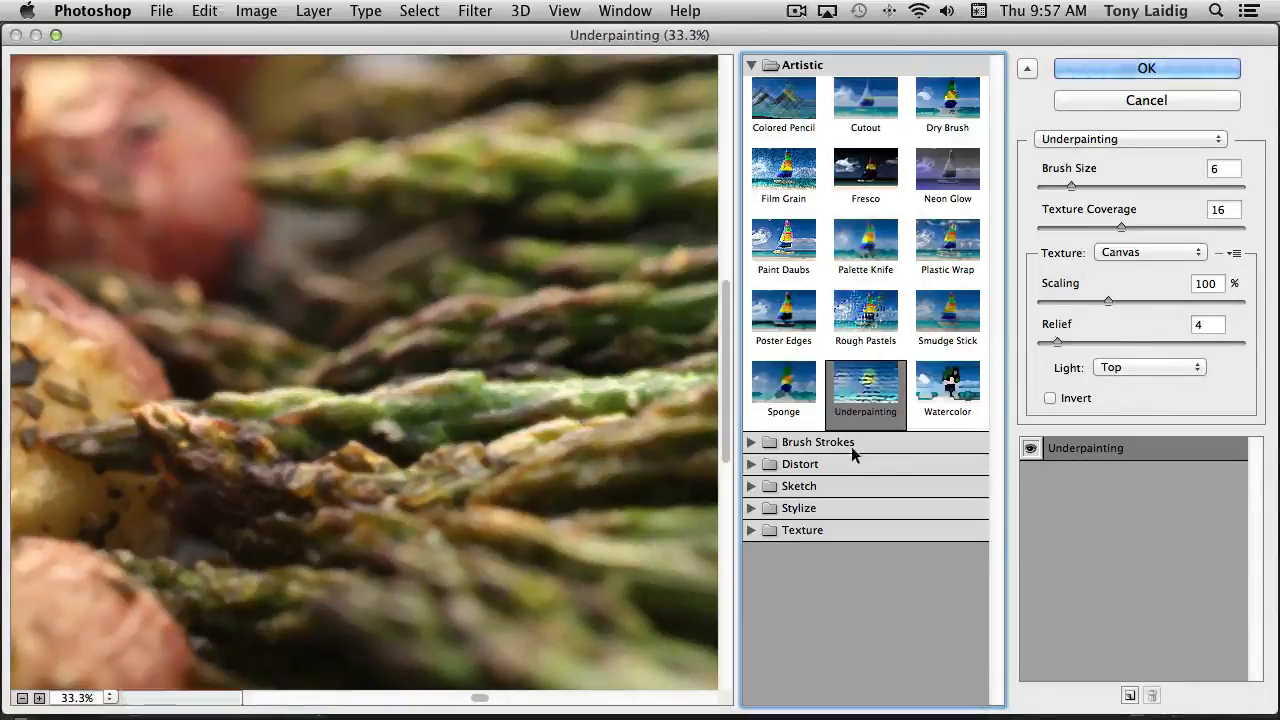
Step: Preview the Sprayed Strokes and Ink Outlines filters from the Brush Strokes group
{"action": "left_click", "coordinate": [751, 443]}
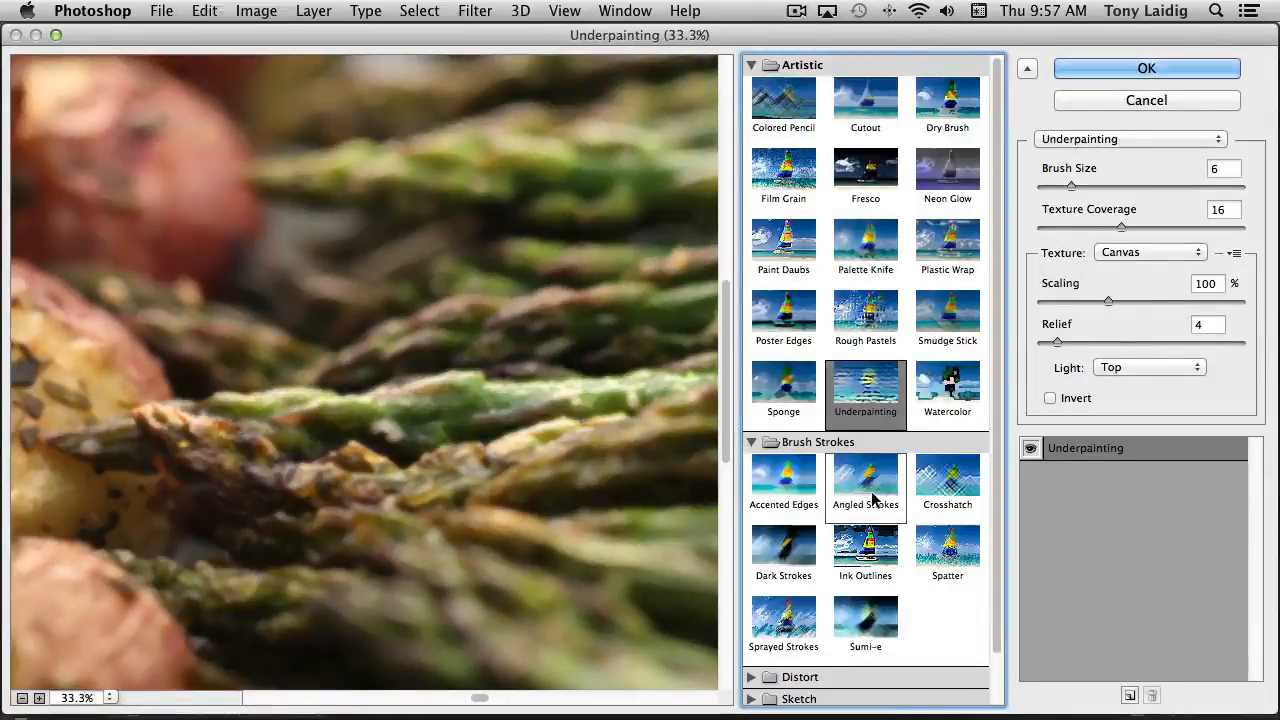
{"action": "scroll", "coordinate": [884, 505], "scroll_direction": "down", "scroll_amount": 2}
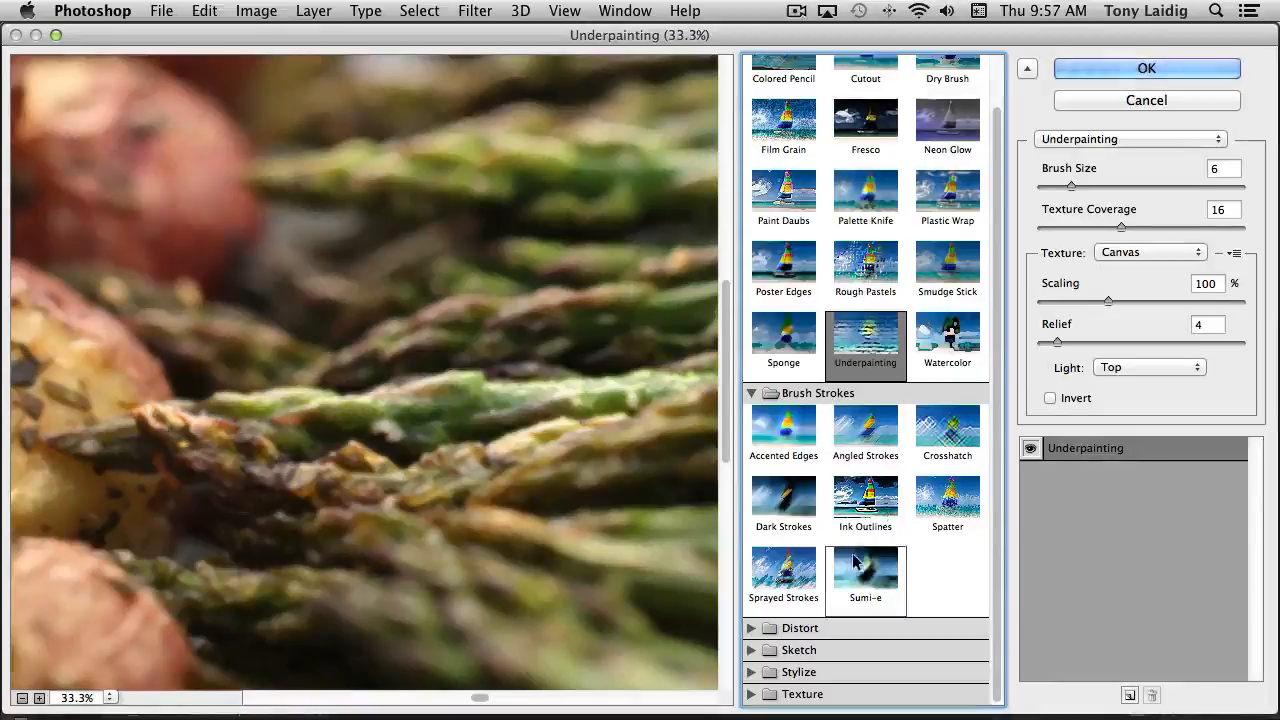
{"action": "left_click", "coordinate": [788, 572]}
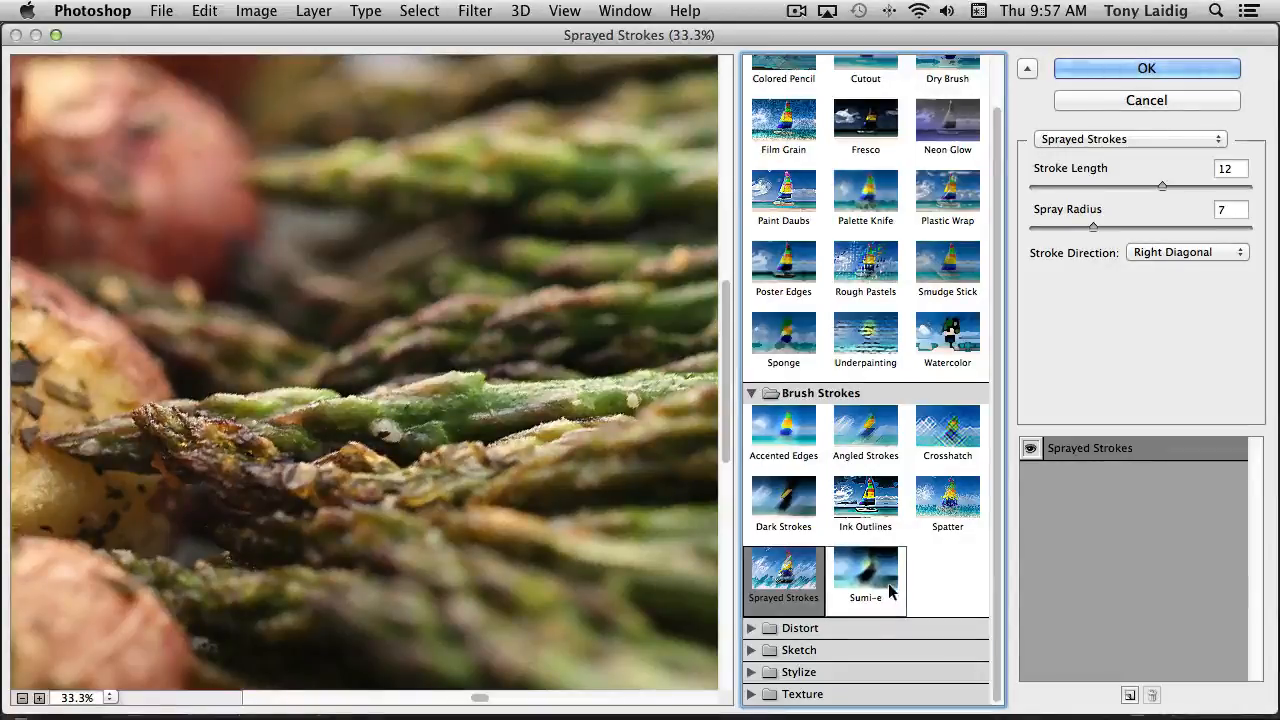
{"action": "left_click", "coordinate": [889, 505]}
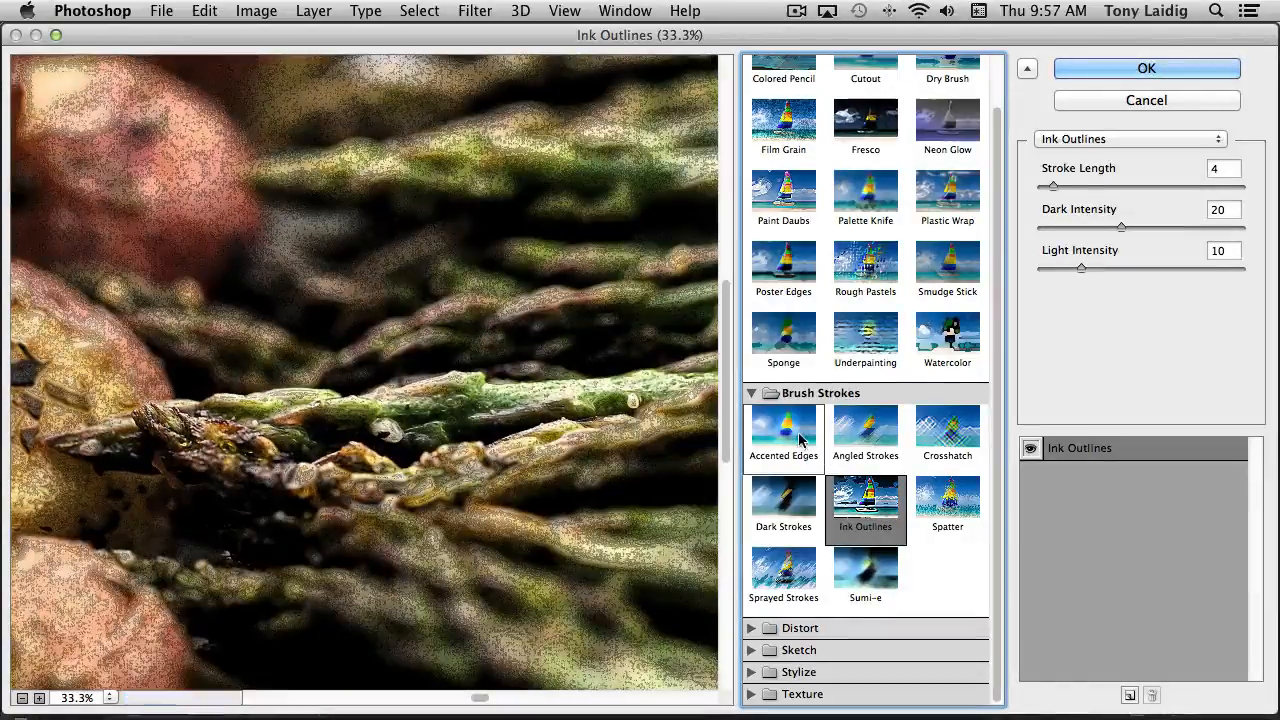
Step: Preview Accented Edges, the Glass distortion with the Blocks texture and Scaling at 116%, and Diffuse Glow
{"action": "left_click", "coordinate": [801, 436]}
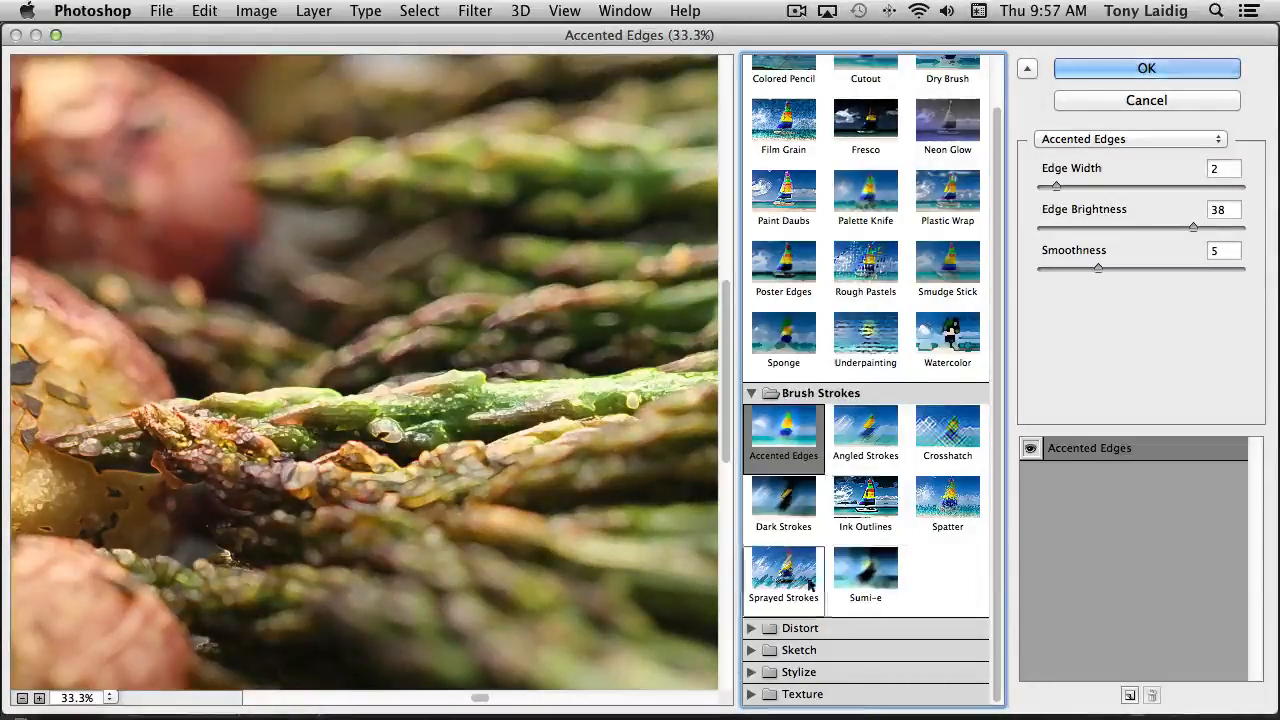
{"action": "left_click", "coordinate": [751, 629]}
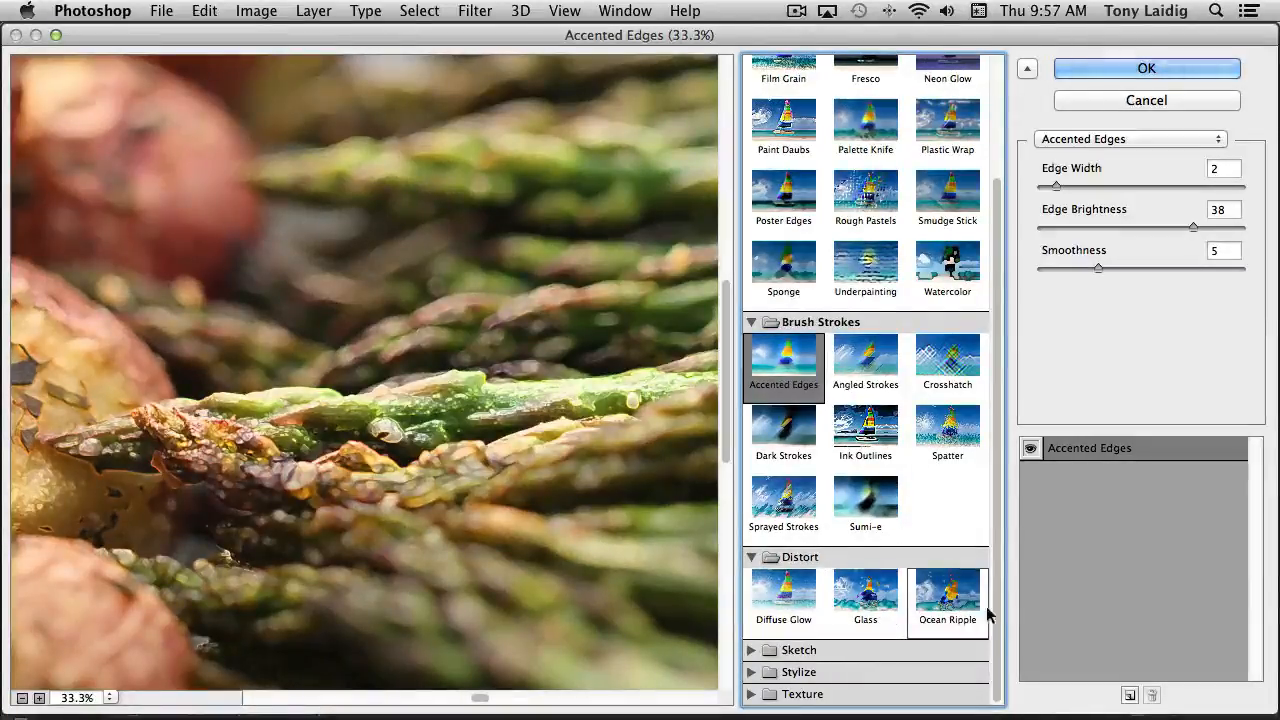
{"action": "left_click", "coordinate": [893, 598]}
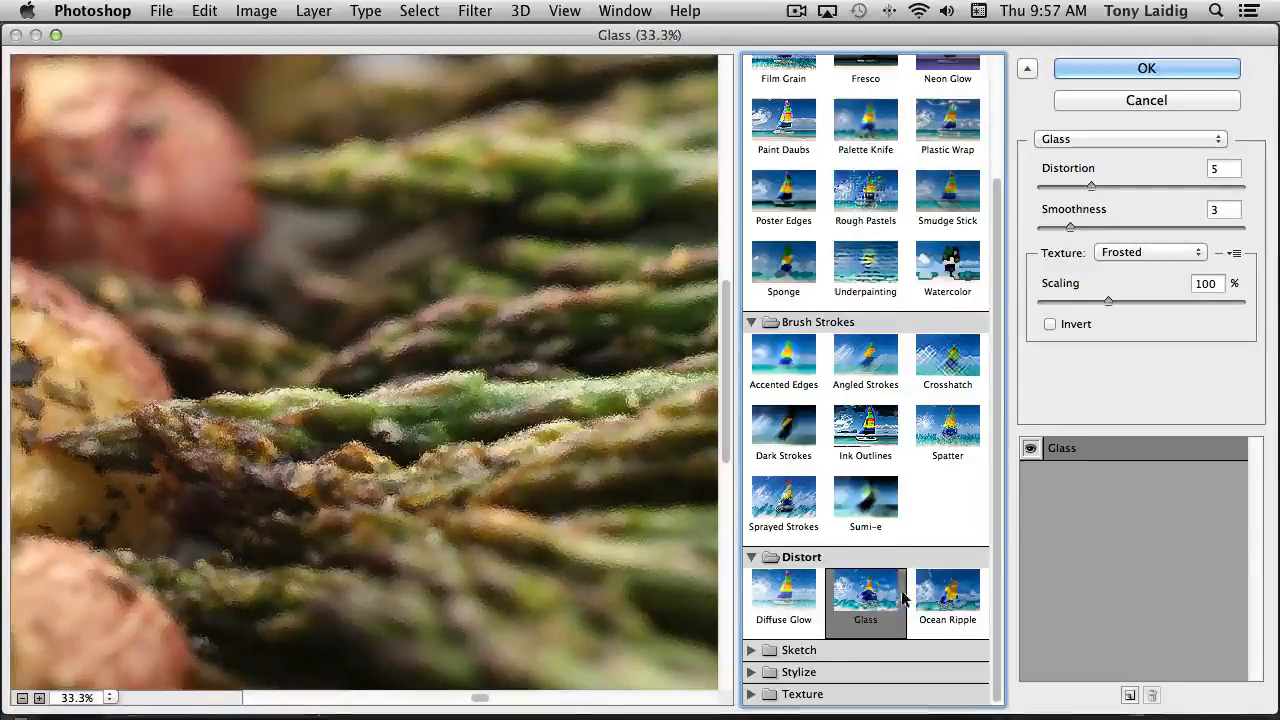
{"action": "left_click", "coordinate": [1128, 256]}
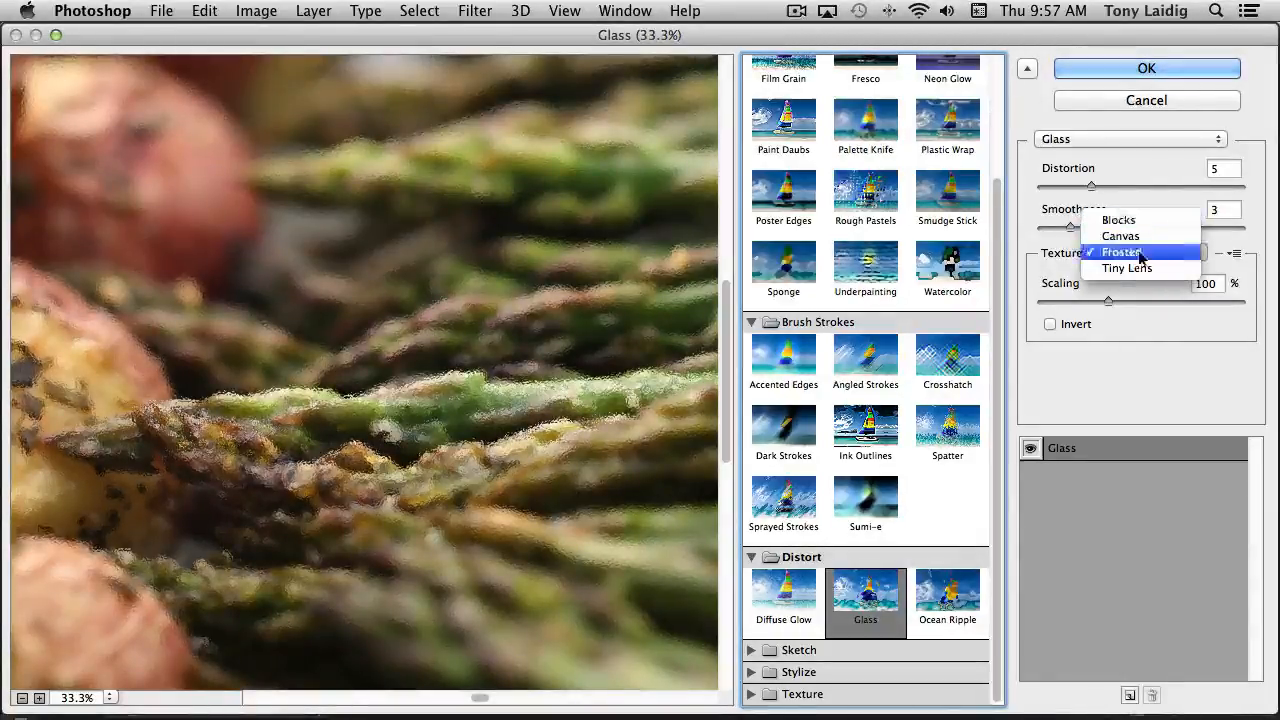
{"action": "left_click", "coordinate": [1144, 220]}
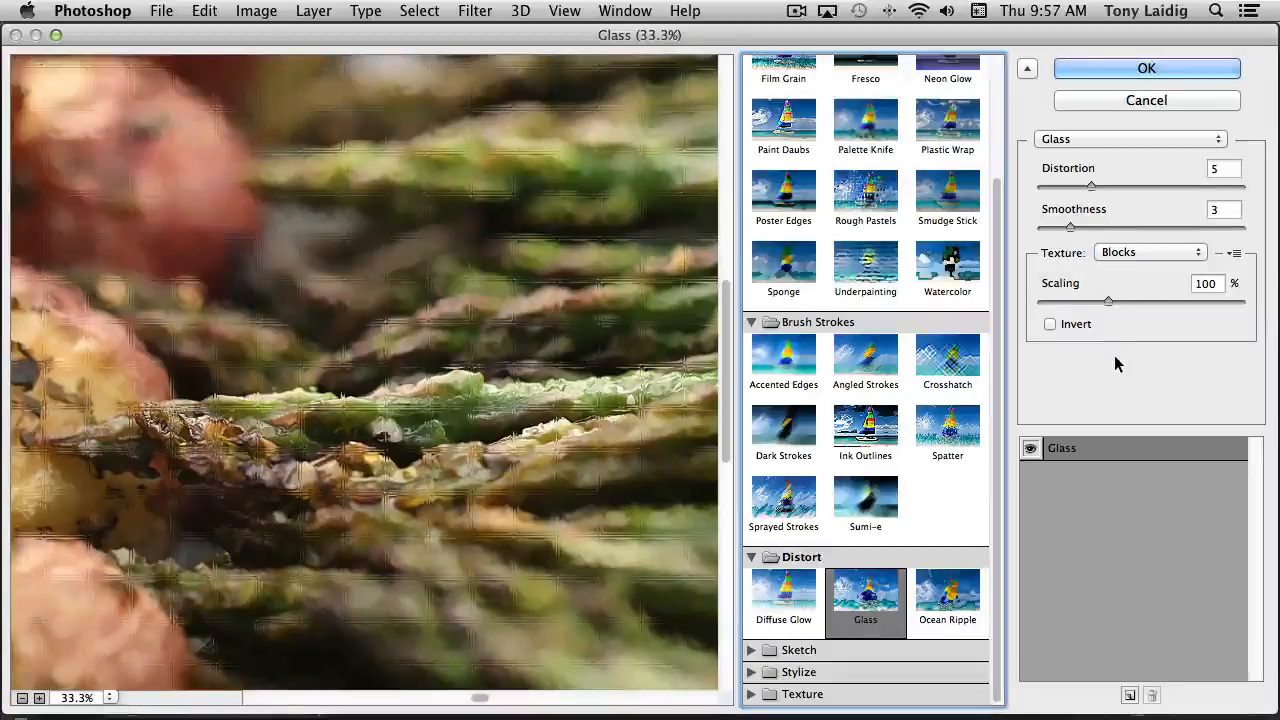
{"action": "left_click_drag", "start_coordinate": [1108, 301], "coordinate": [1130, 302]}
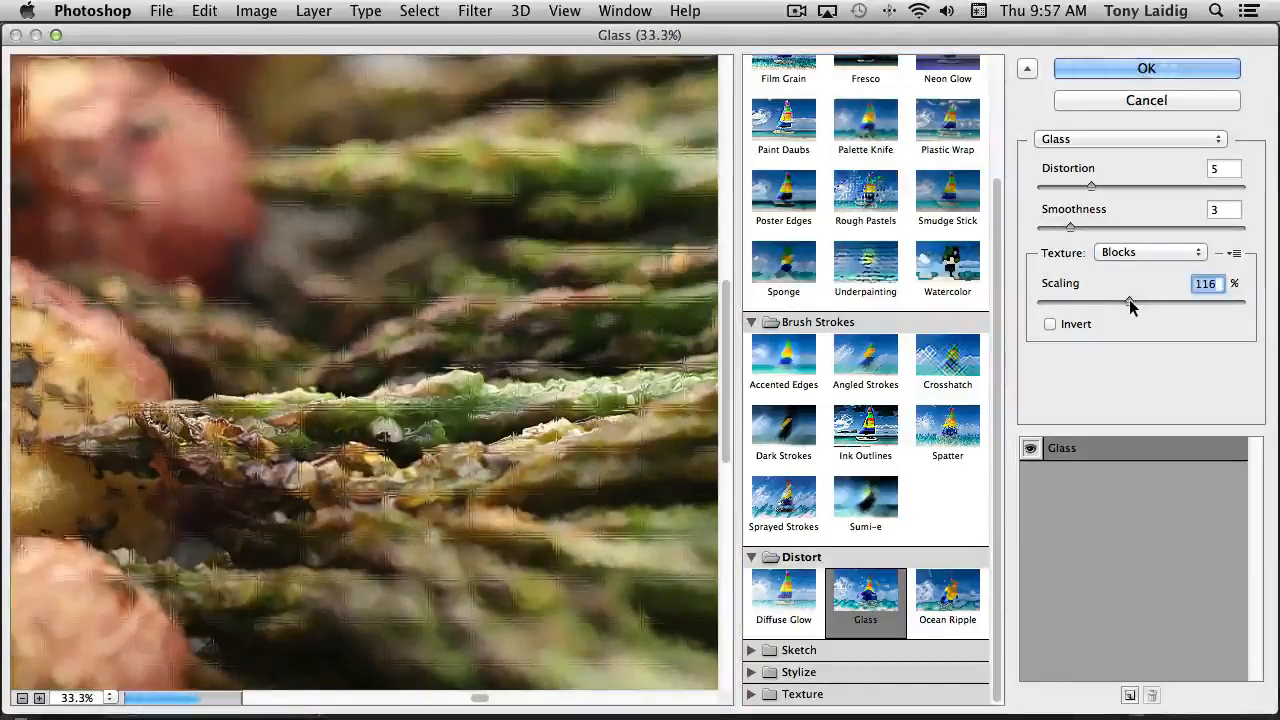
{"action": "left_click", "coordinate": [783, 598]}
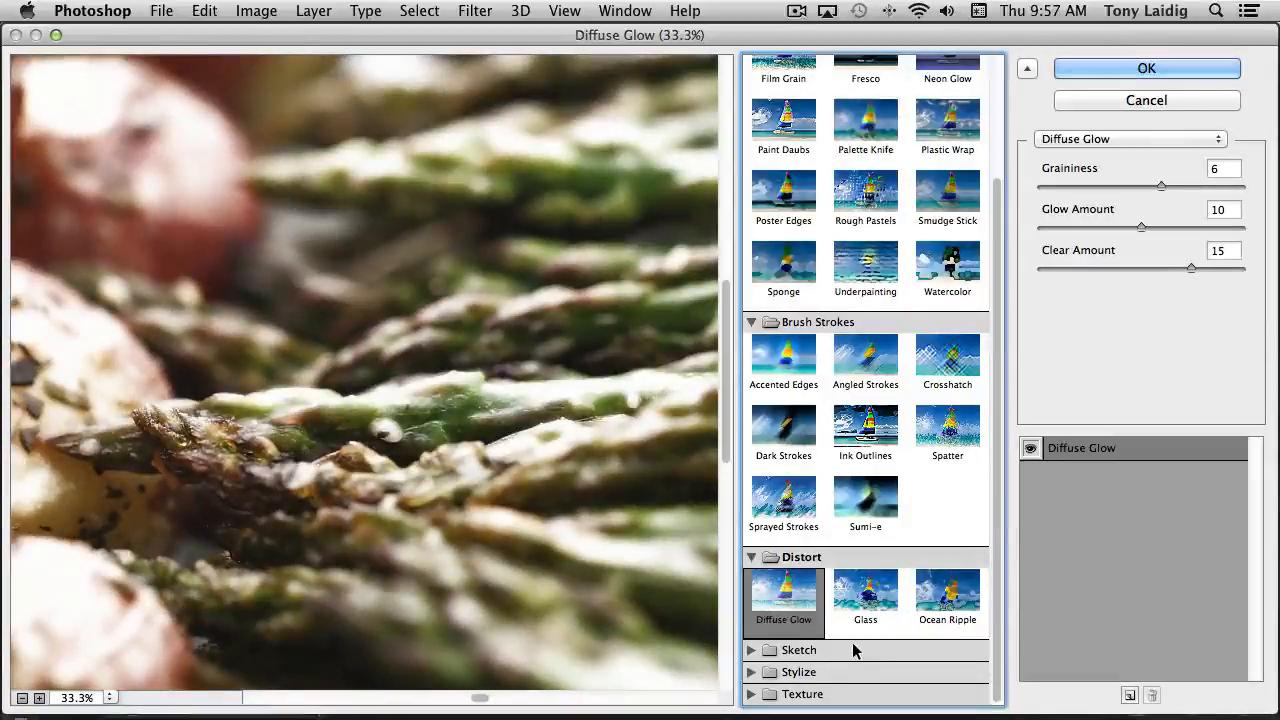
Step: Preview the Conté Crayon, Reticulation and Water Paper sketch filters and the Glowing Edges stylize filter
{"action": "left_click", "coordinate": [751, 651]}
{"action": "scroll", "coordinate": [835, 665], "scroll_direction": "down", "scroll_amount": 5}
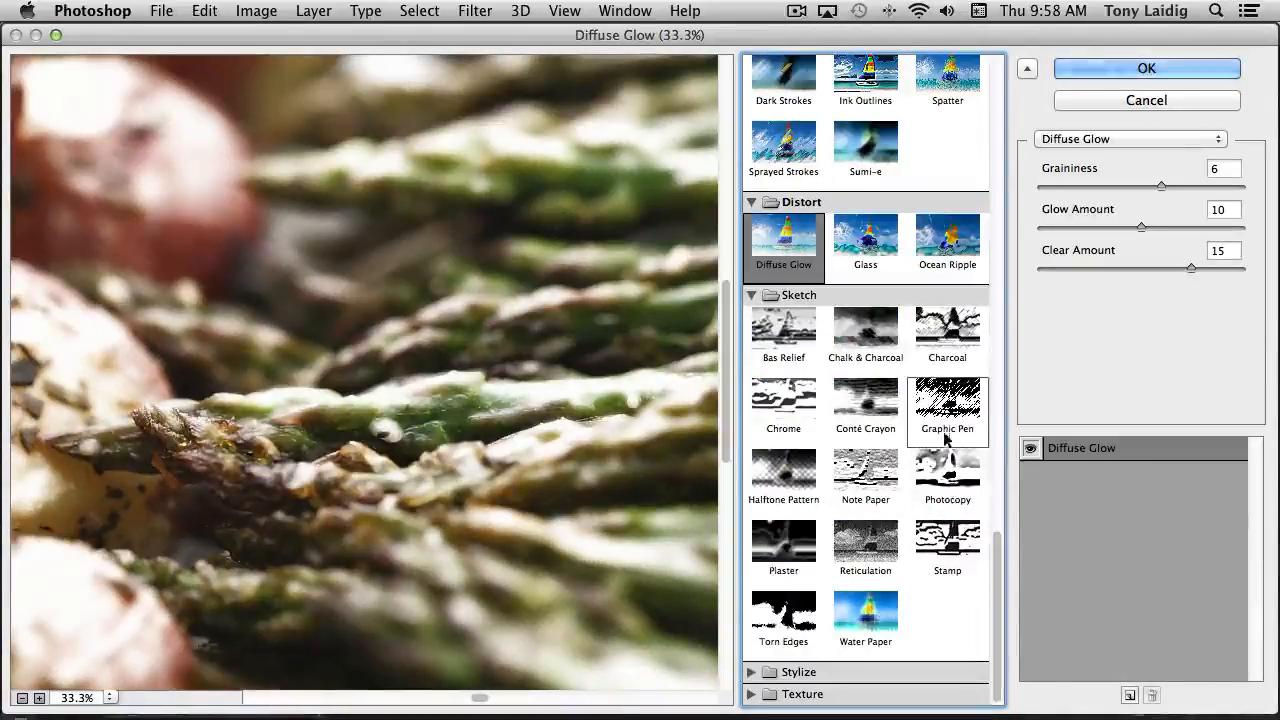
{"action": "left_click", "coordinate": [876, 422]}
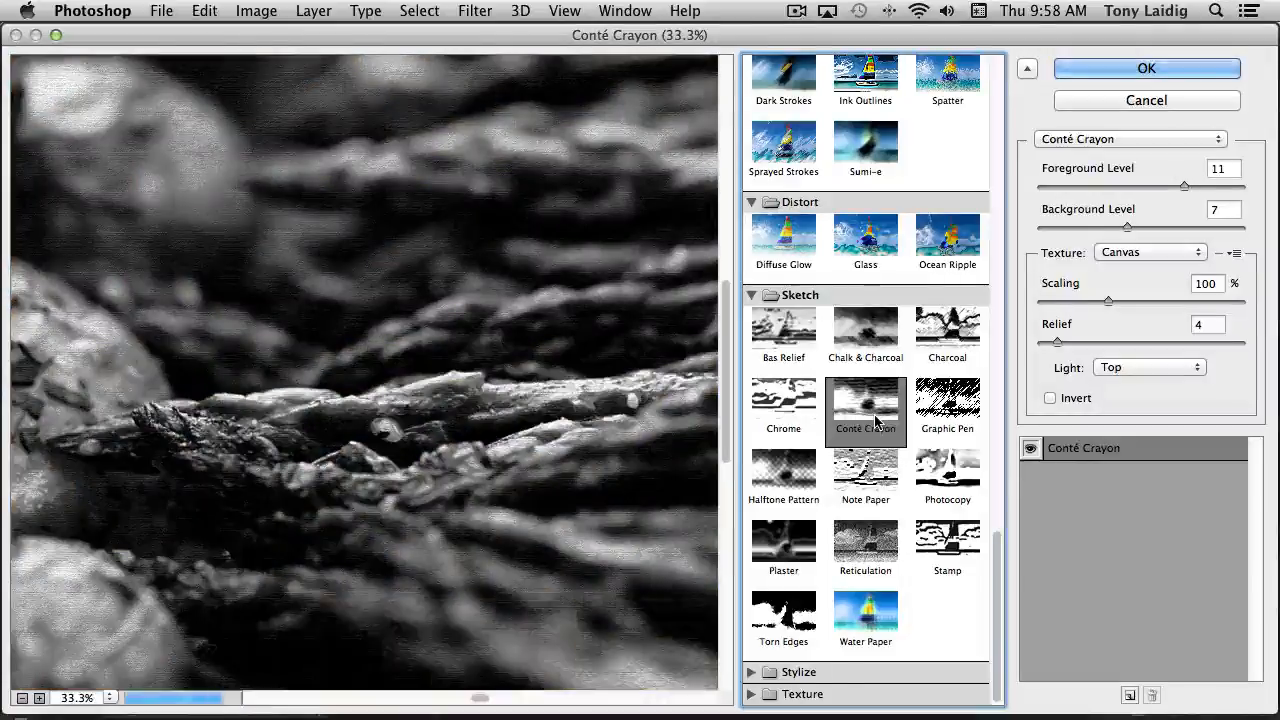
{"action": "left_click", "coordinate": [885, 575]}
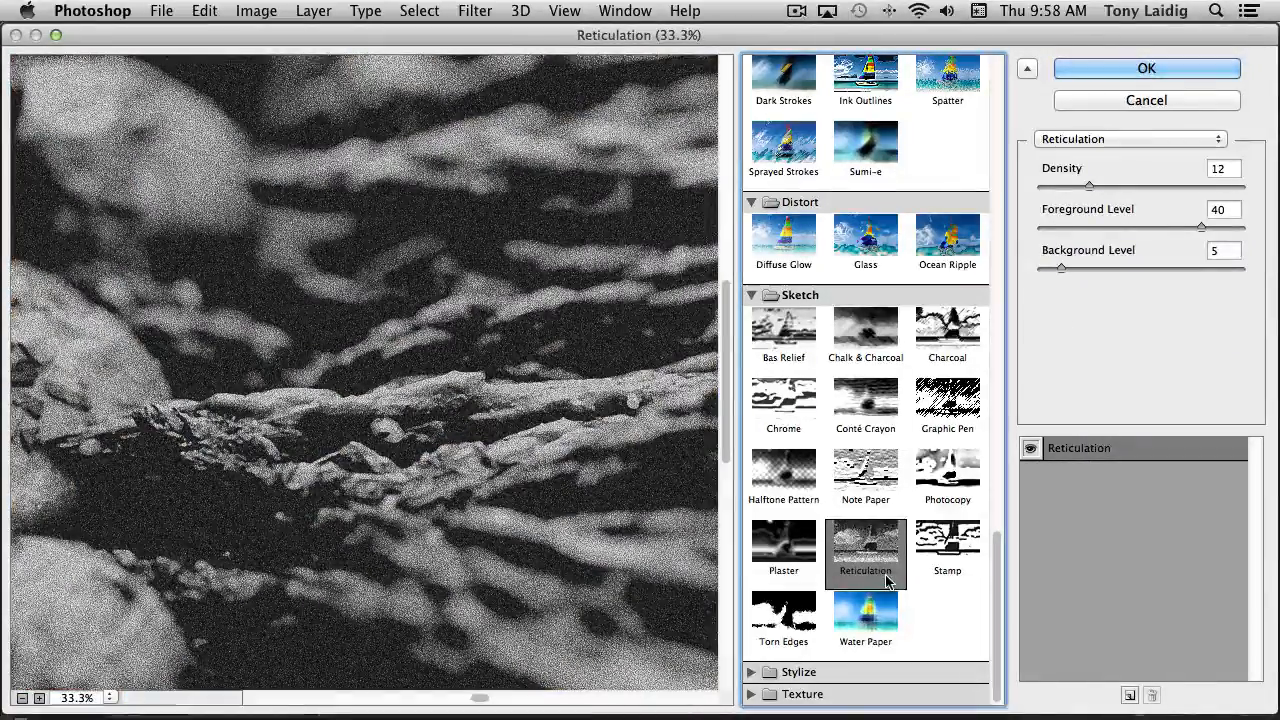
{"action": "left_click", "coordinate": [890, 602]}
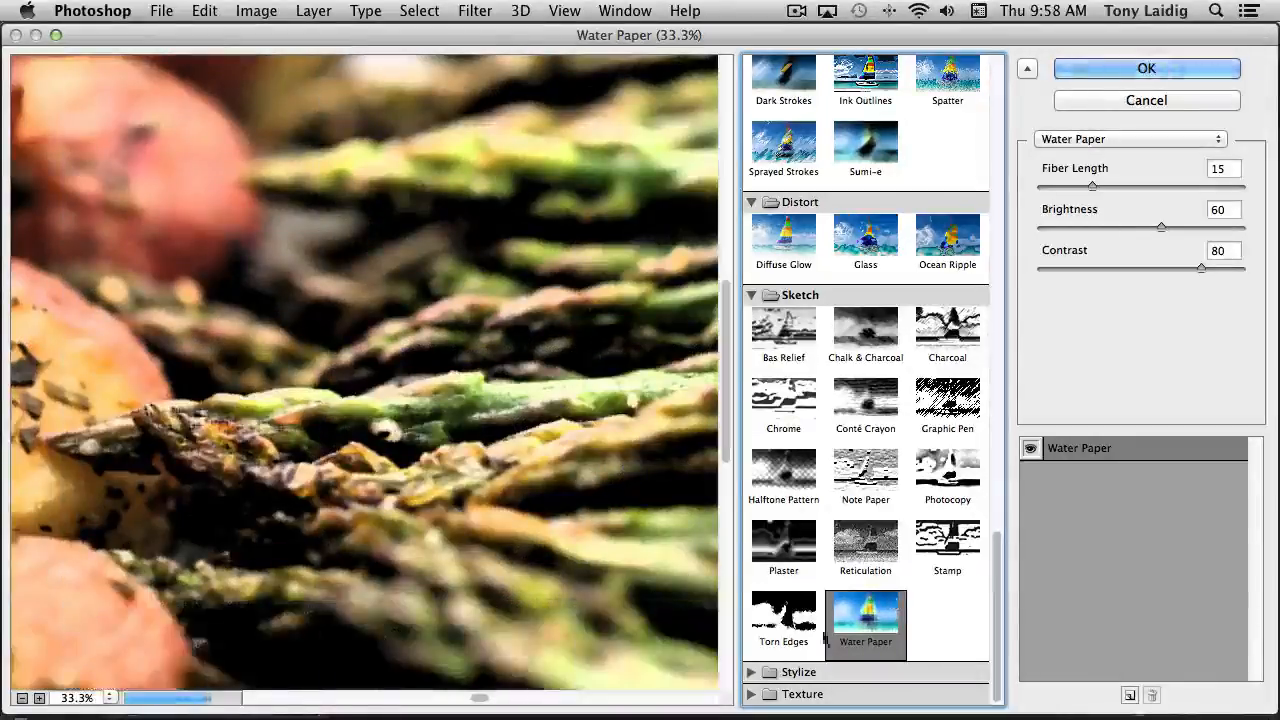
{"action": "left_click", "coordinate": [752, 672]}
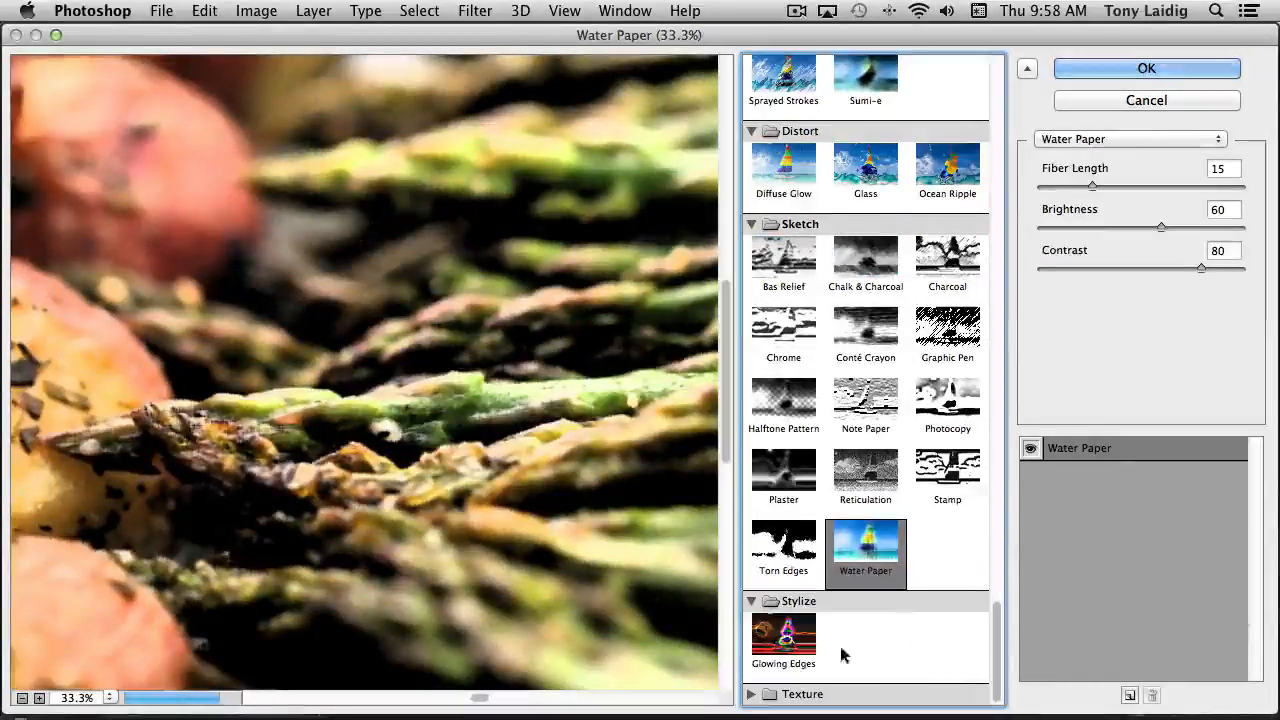
{"action": "left_click", "coordinate": [800, 645]}
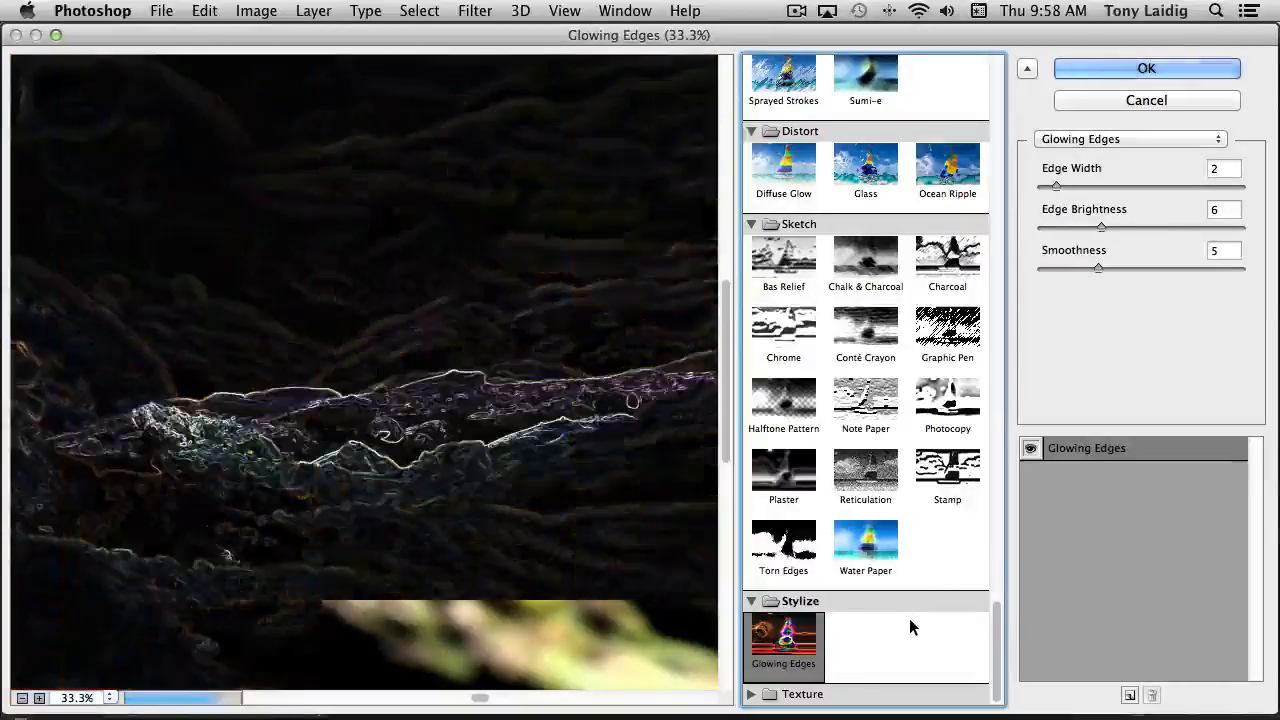
Step: Try the Stained Glass filter from the Texture group with Cell Size at 4
{"action": "left_click", "coordinate": [751, 694]}
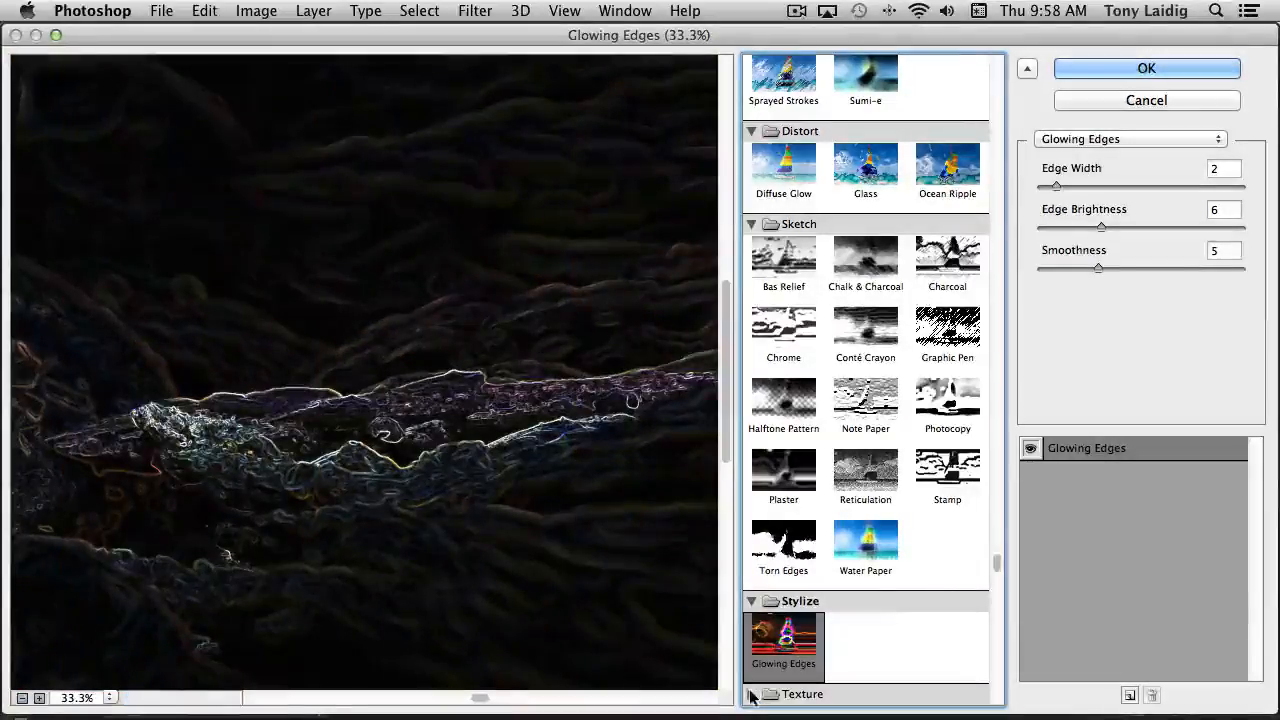
{"action": "scroll", "coordinate": [905, 598], "scroll_direction": "down", "scroll_amount": 3}
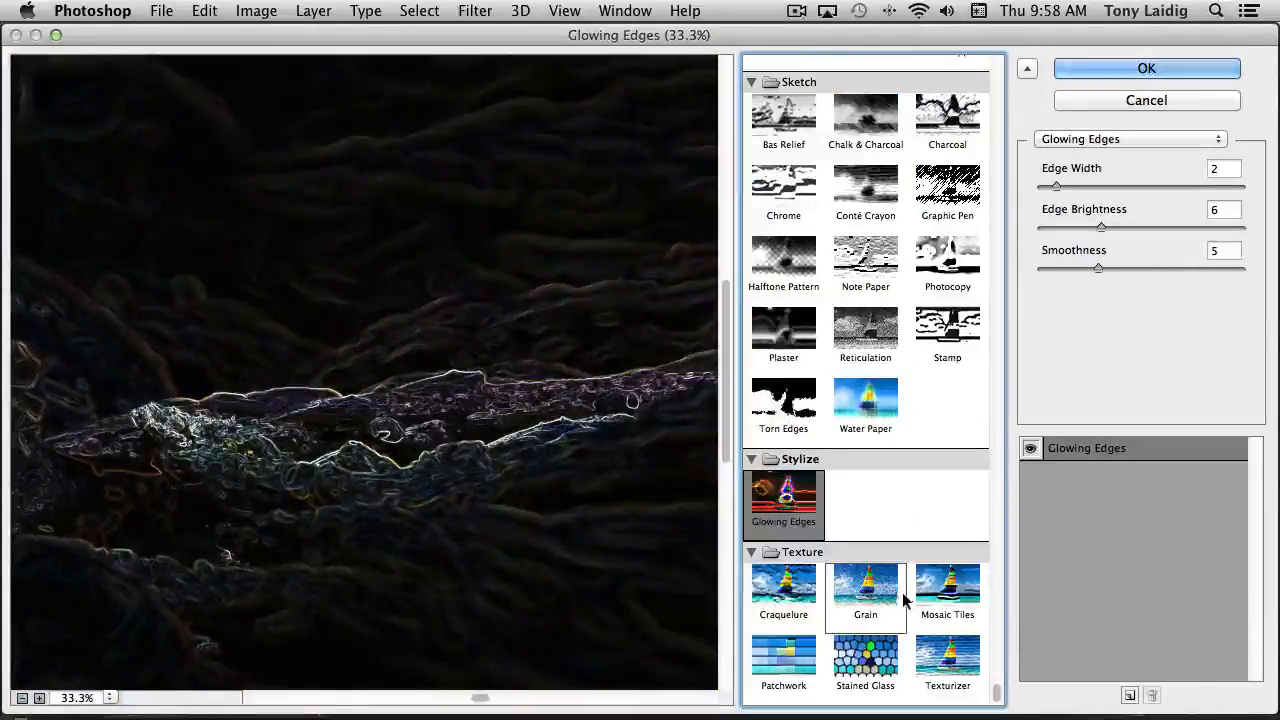
{"action": "left_click", "coordinate": [887, 662]}
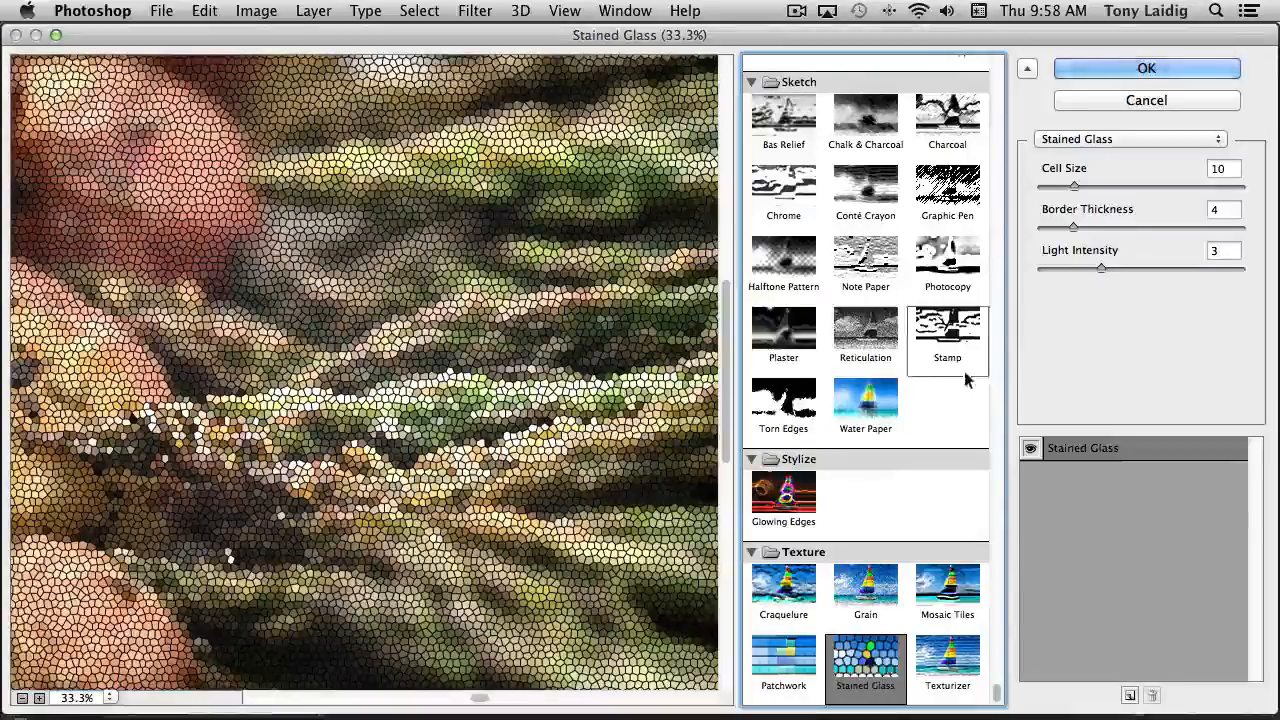
{"action": "left_click_drag", "start_coordinate": [1078, 181], "coordinate": [1048, 192]}
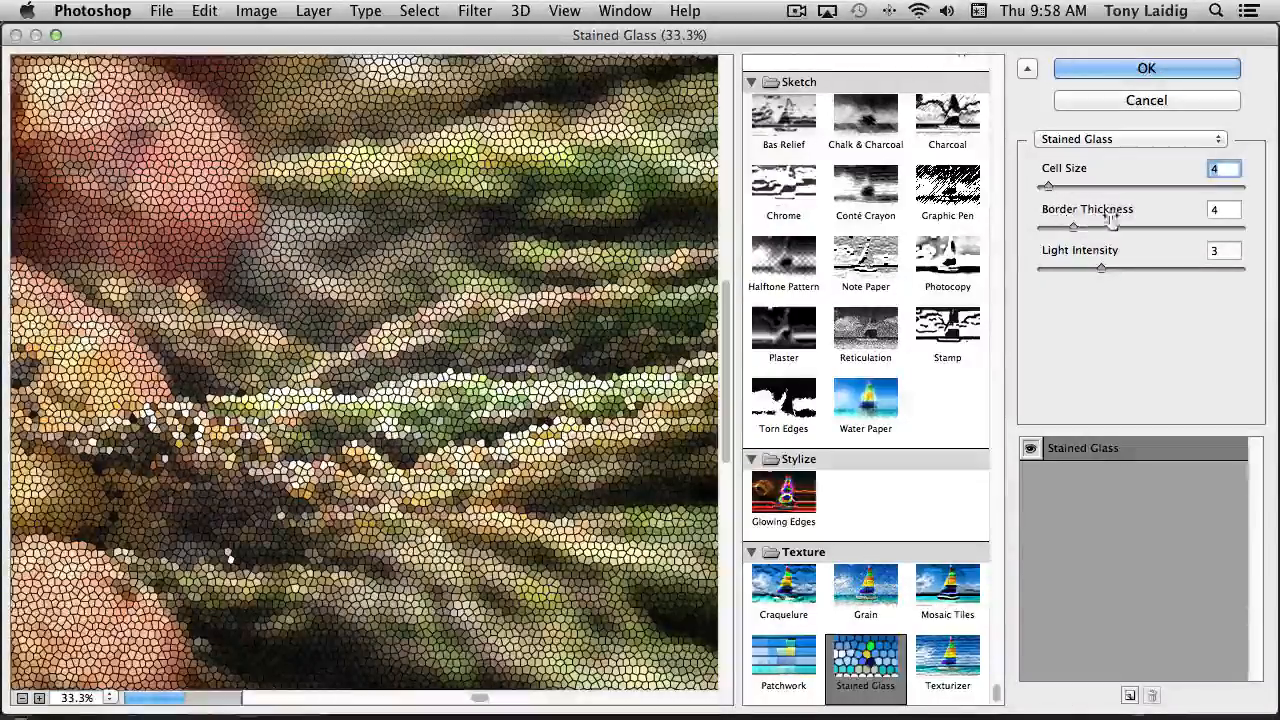
Step: Switch to the Texturizer filter and set its texture to Sandstone
{"action": "left_click", "coordinate": [955, 680]}
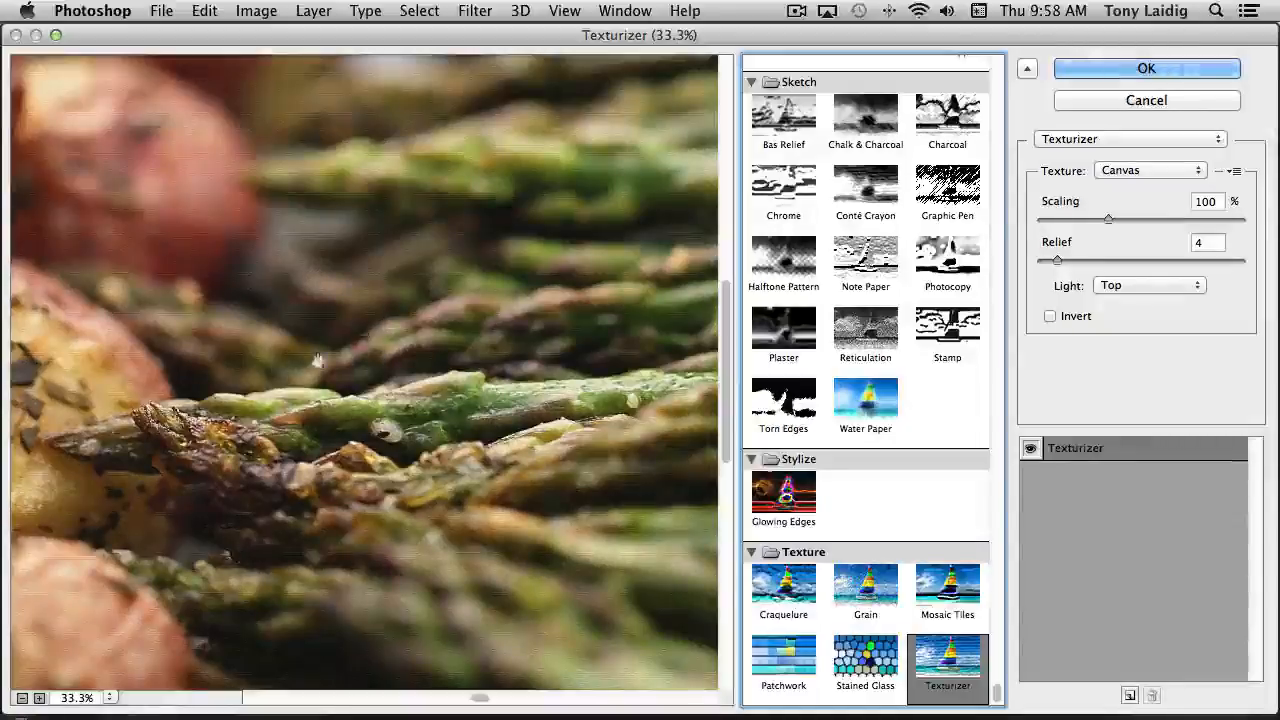
{"action": "left_click", "coordinate": [1142, 170]}
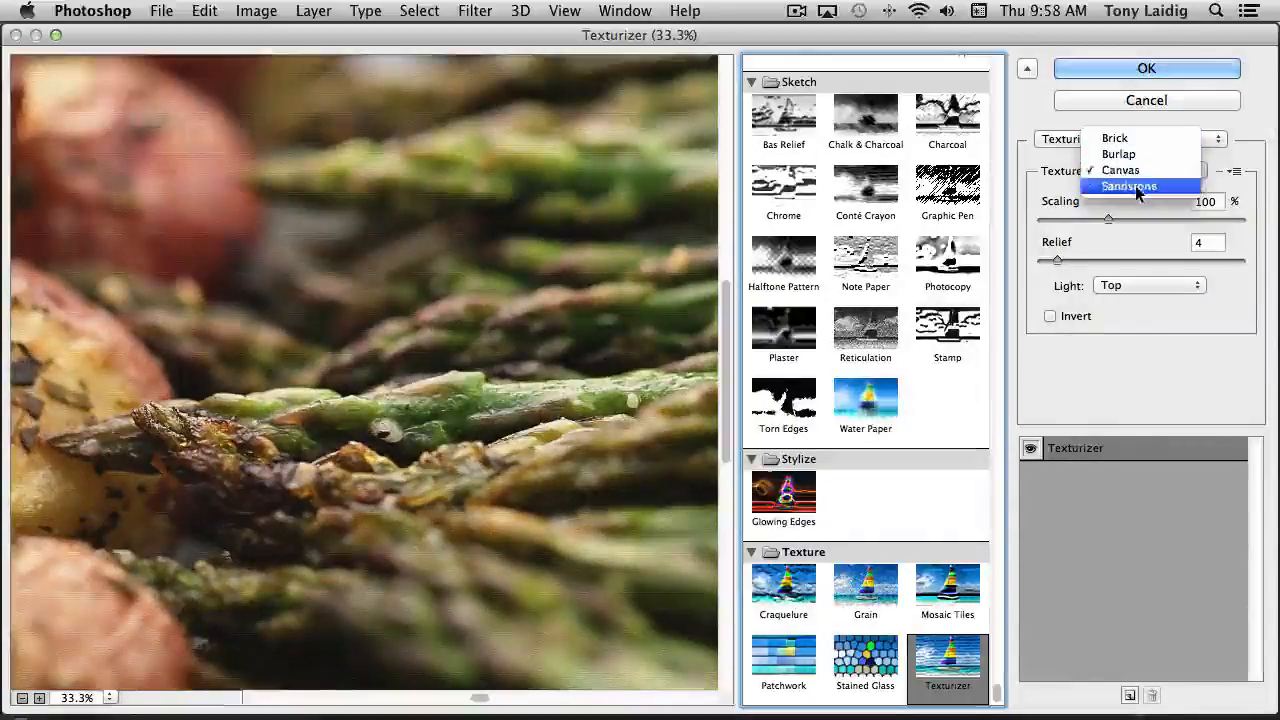
{"action": "left_click", "coordinate": [1136, 187]}
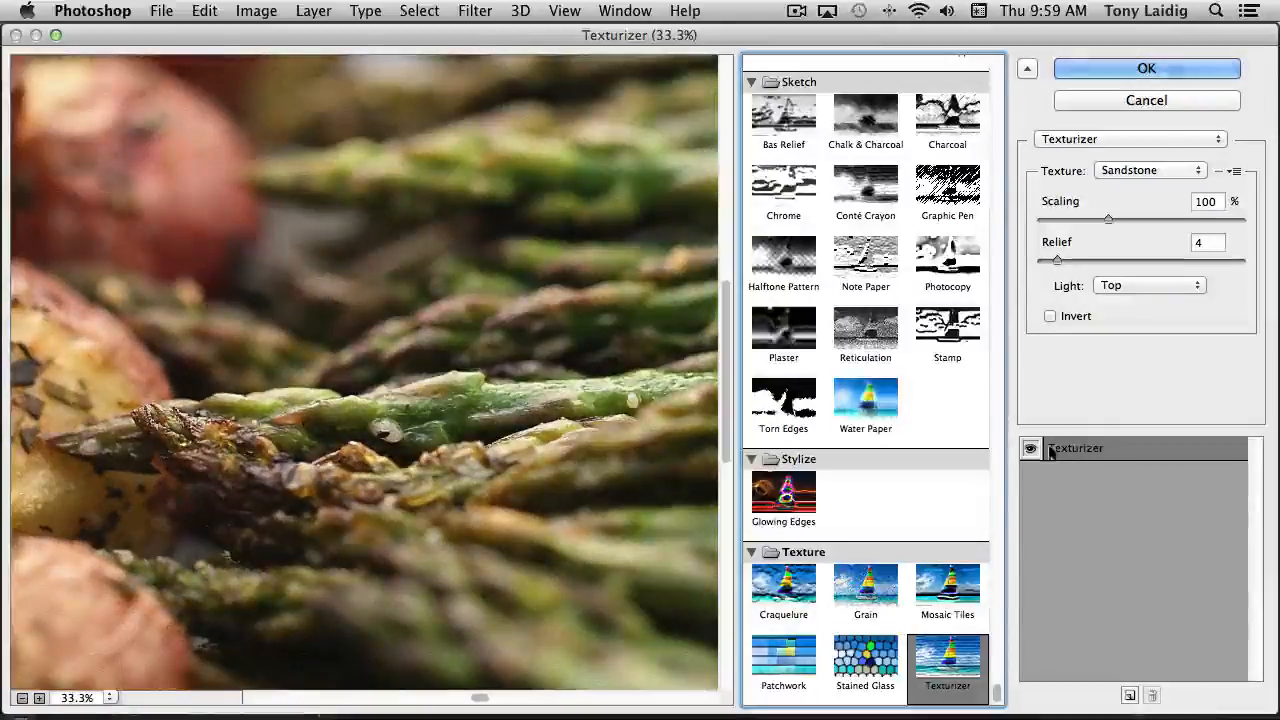
Step: Add a second effect layer above the Sandstone Texturizer and set it to Dry Brush
{"action": "left_click", "coordinate": [1129, 696]}
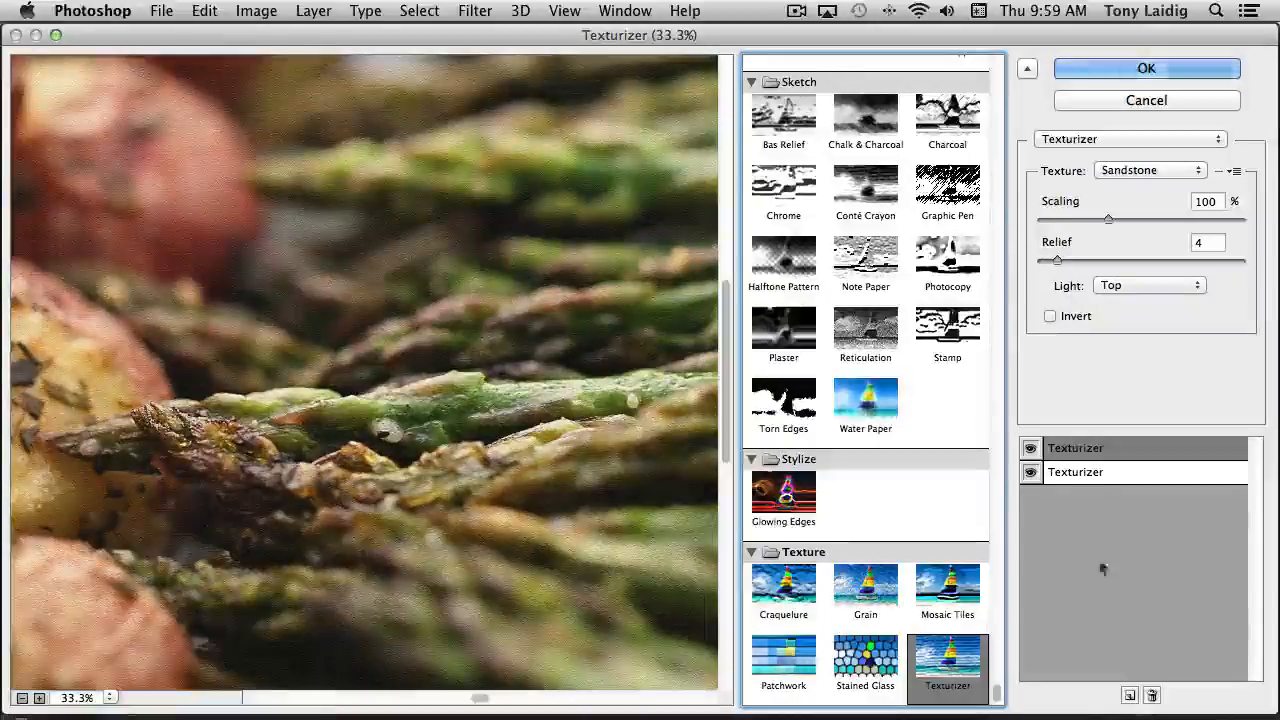
{"action": "left_click", "coordinate": [1085, 452]}
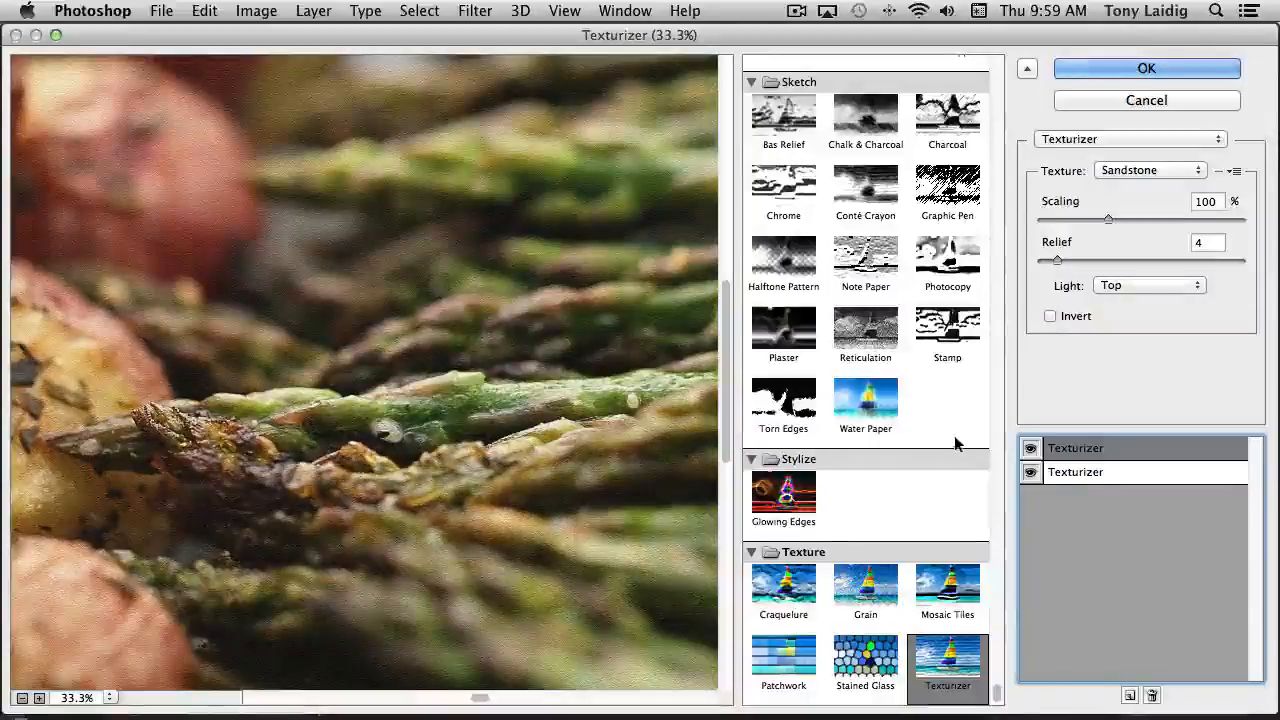
{"action": "scroll", "coordinate": [951, 509], "scroll_direction": "up", "scroll_amount": 10}
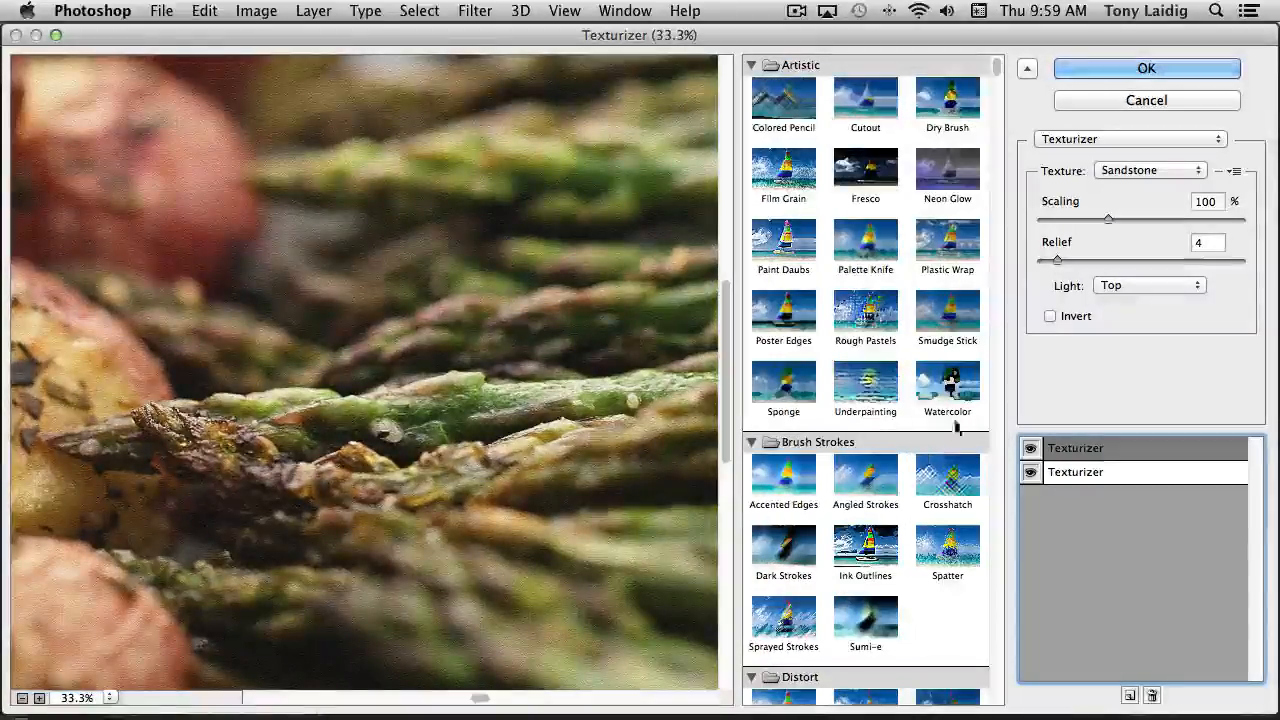
{"action": "left_click", "coordinate": [947, 100]}
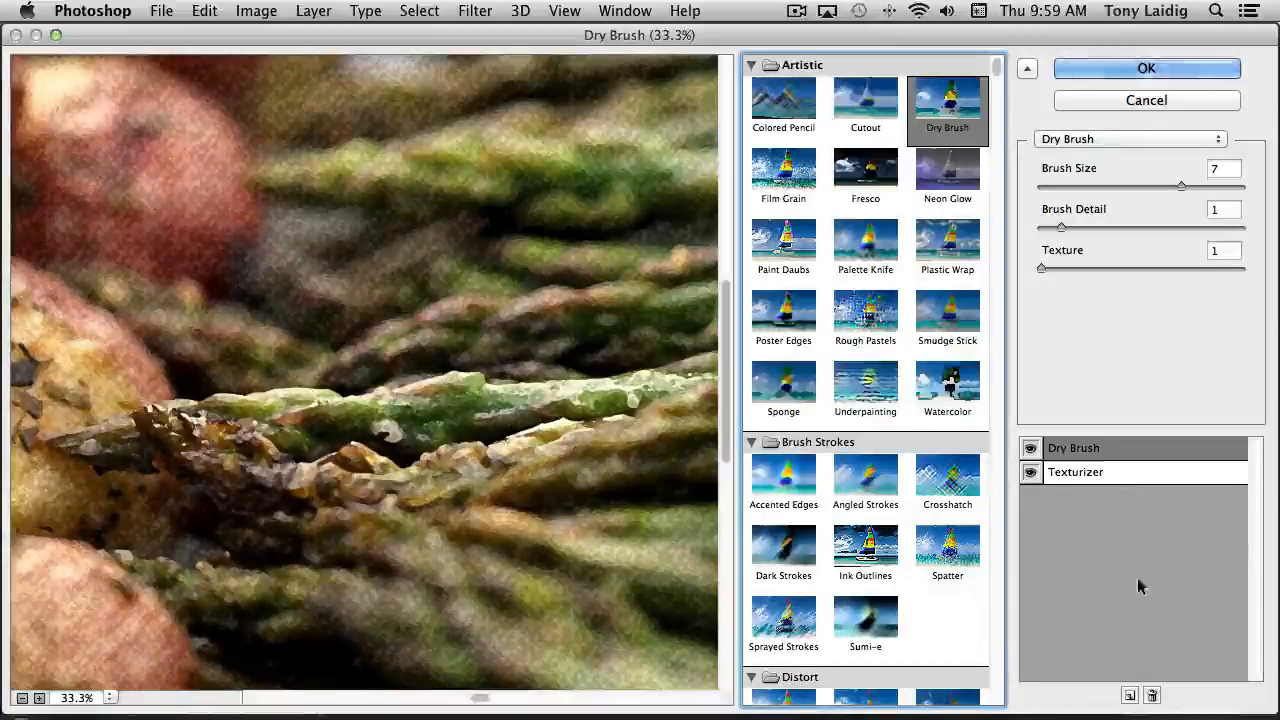
Step: Delete the Dry Brush effect layer and apply the Sandstone Texturizer to the photo
{"action": "left_click", "coordinate": [1152, 696]}
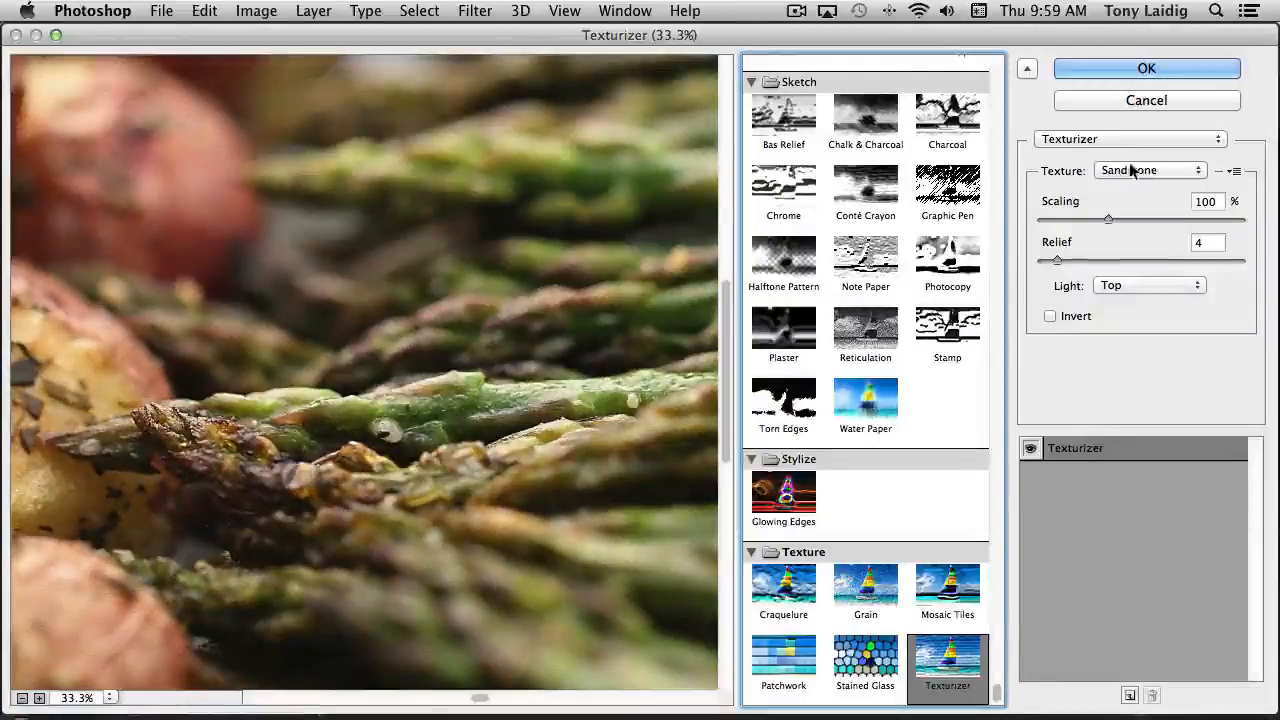
{"action": "left_click", "coordinate": [1135, 70]}
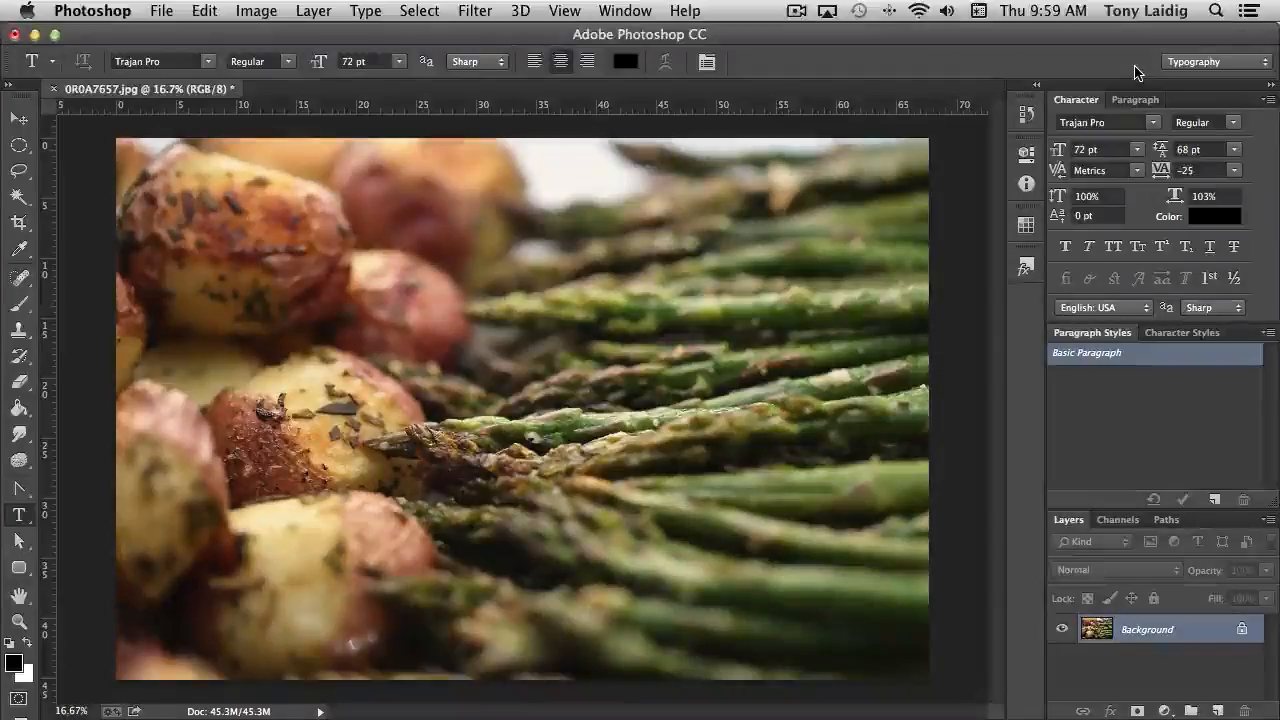
Step: Open the photo in the Liquify filter and warp a small spot on the middle potato with brush size 100
{"action": "left_click", "coordinate": [468, 10]}
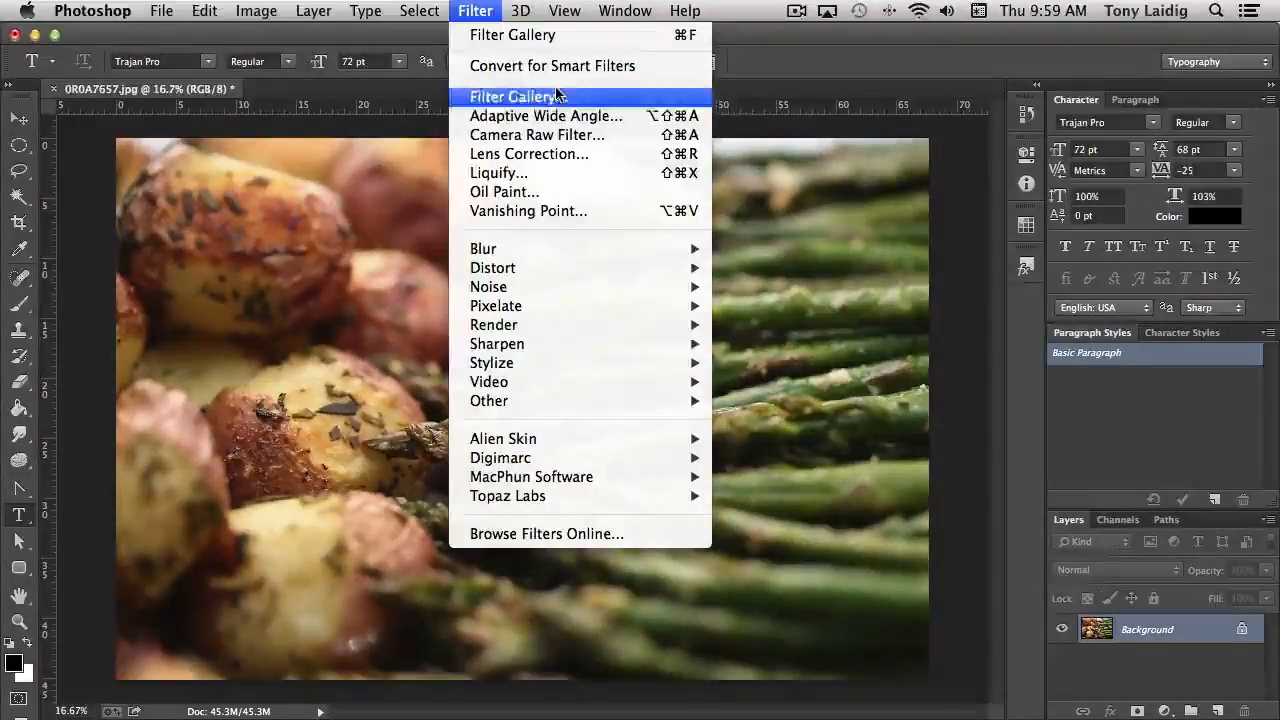
{"action": "left_click", "coordinate": [500, 173]}
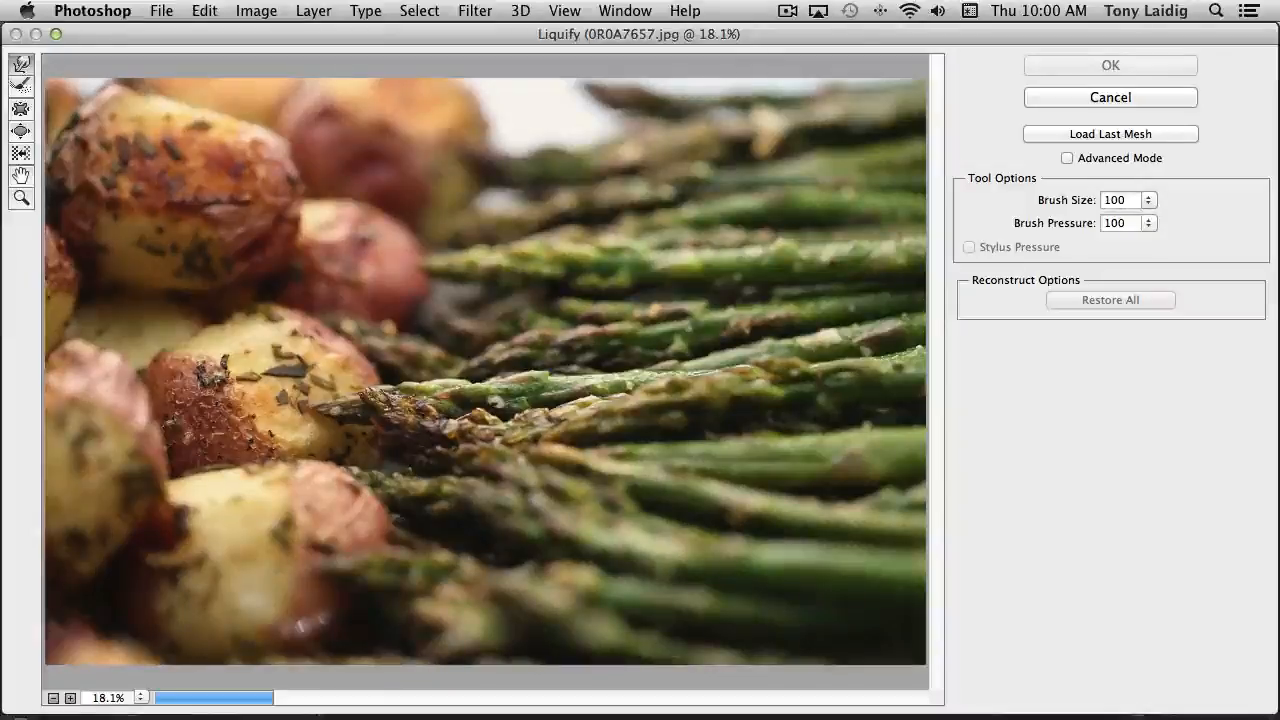
{"action": "left_click", "coordinate": [214, 372]}
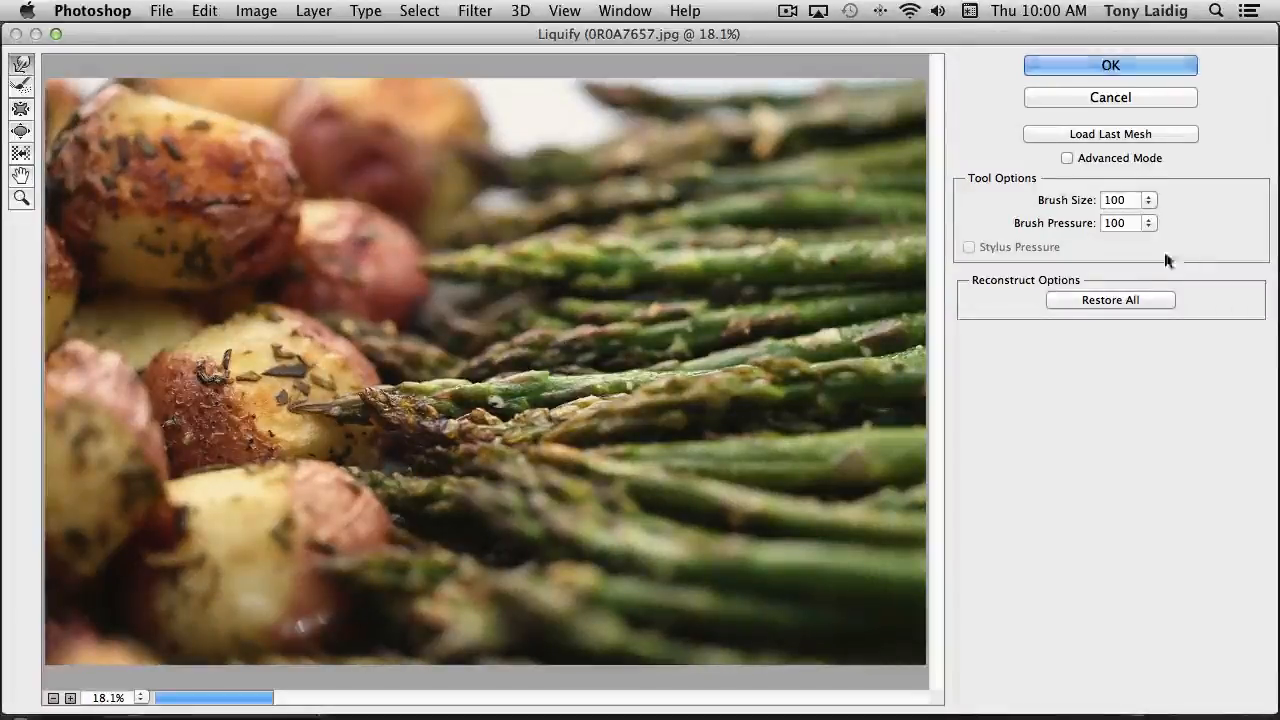
Step: Set the Liquify brush size to 1461 and warp the upper and middle potatoes with Forward Warp
{"action": "left_click", "coordinate": [1148, 200]}
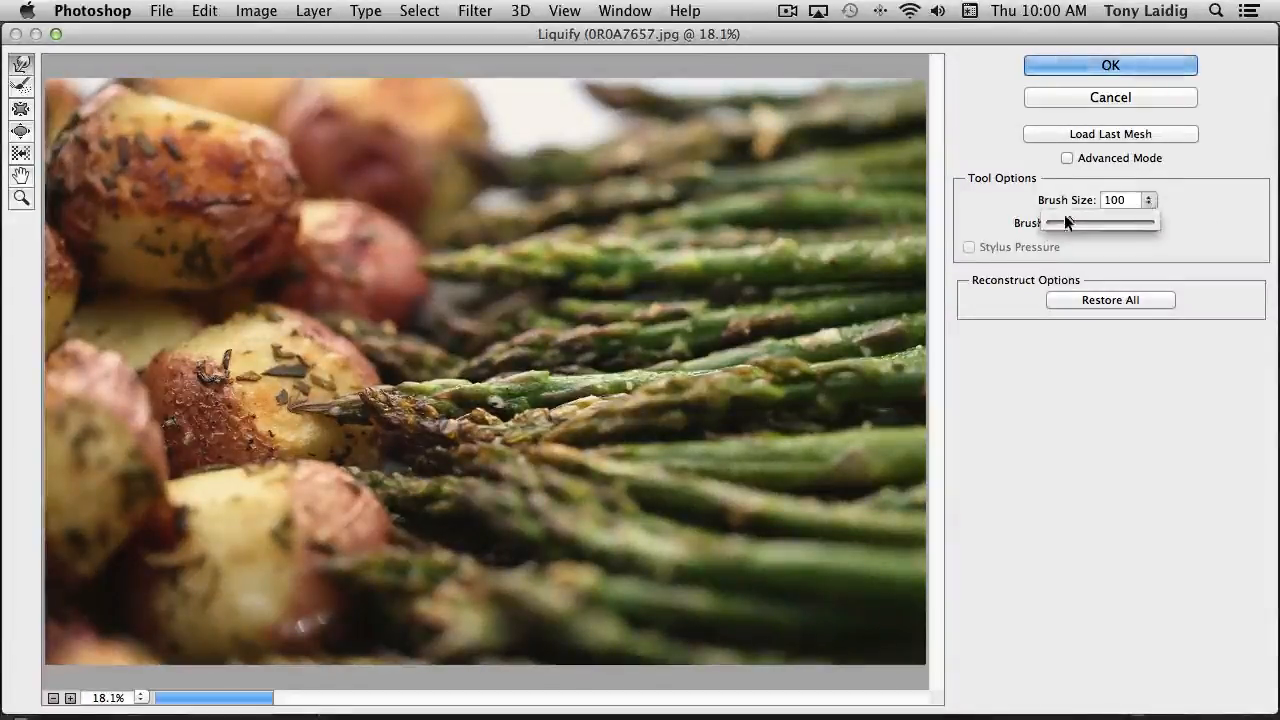
{"action": "left_click_drag", "start_coordinate": [1067, 217], "coordinate": [1089, 221]}
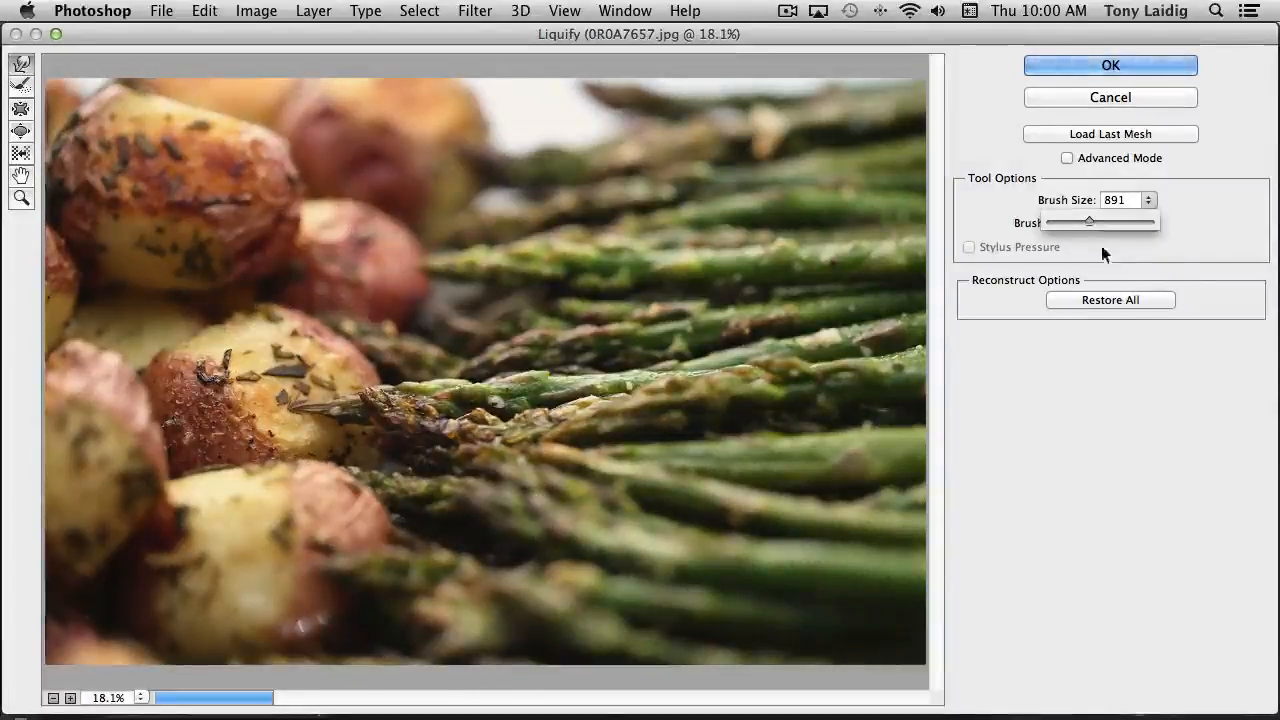
{"action": "left_click_drag", "start_coordinate": [1088, 218], "coordinate": [1096, 219]}
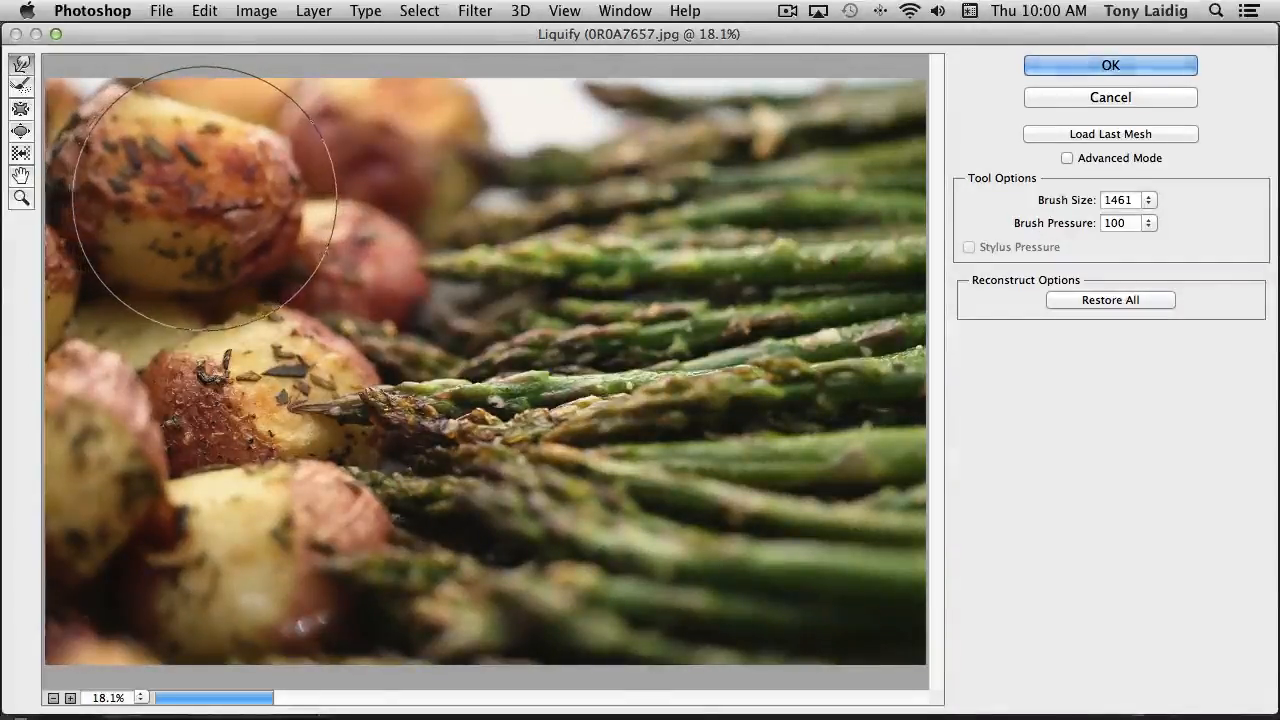
{"action": "mouse_move", "coordinate": [220, 166]}
{"action": "left_mouse_down"}
{"action": "mouse_move", "coordinate": [189, 180]}
{"action": "mouse_move", "coordinate": [184, 216]}
{"action": "left_mouse_up"}
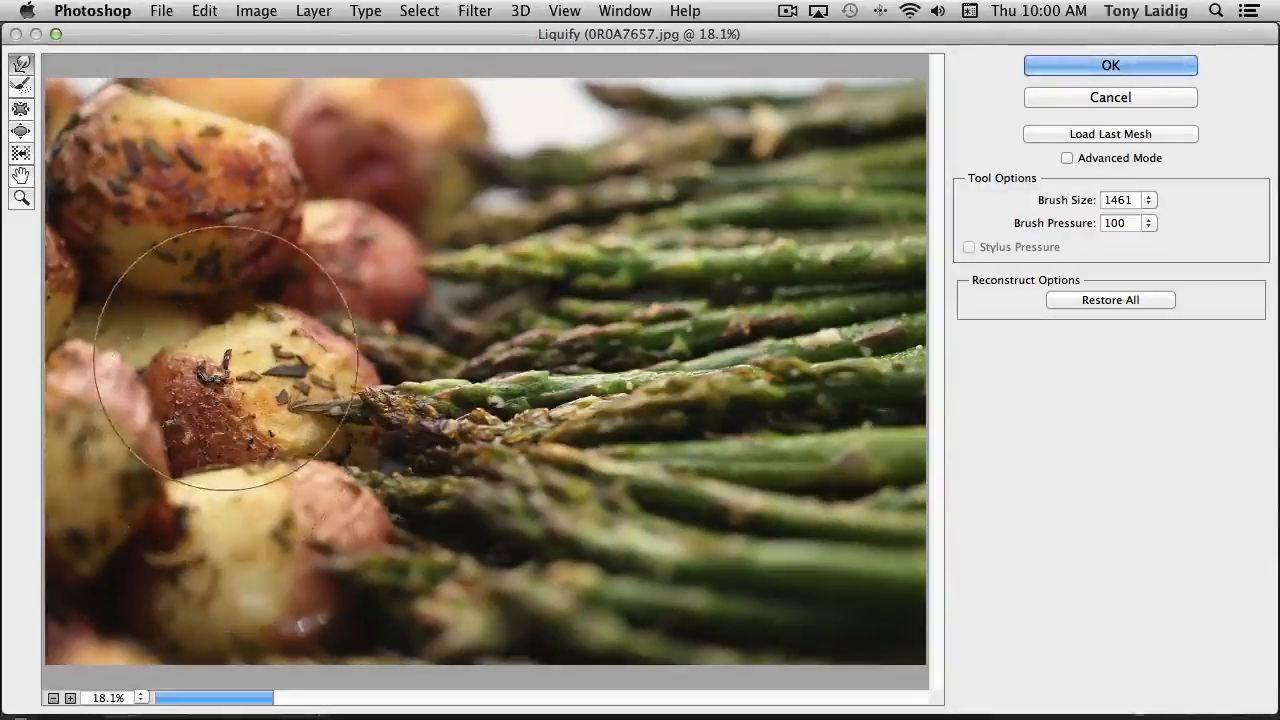
{"action": "mouse_move", "coordinate": [235, 351]}
{"action": "left_mouse_down"}
{"action": "mouse_move", "coordinate": [234, 340]}
{"action": "mouse_move", "coordinate": [236, 381]}
{"action": "mouse_move", "coordinate": [263, 414]}
{"action": "mouse_move", "coordinate": [292, 410]}
{"action": "left_mouse_up"}
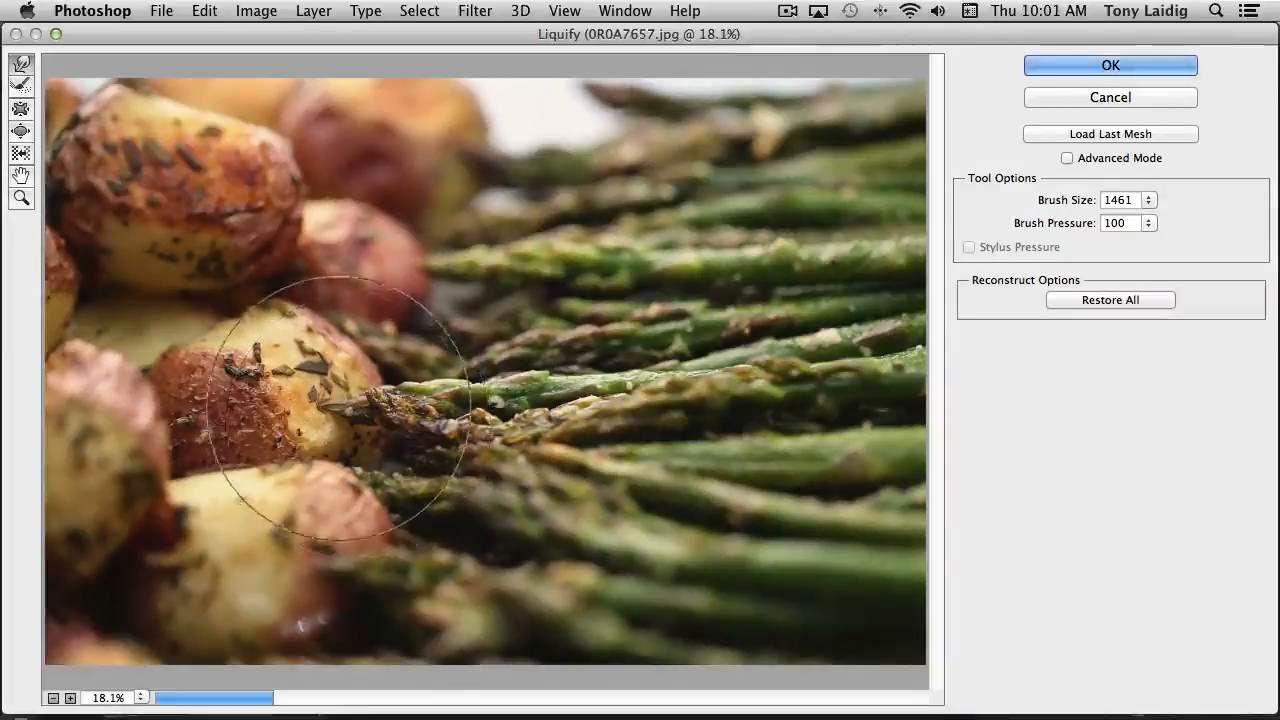
Step: Set the Liquify Pucker brush size to 2362 and pucker the asparagus tips beside the middle potato
{"action": "left_click", "coordinate": [21, 87]}
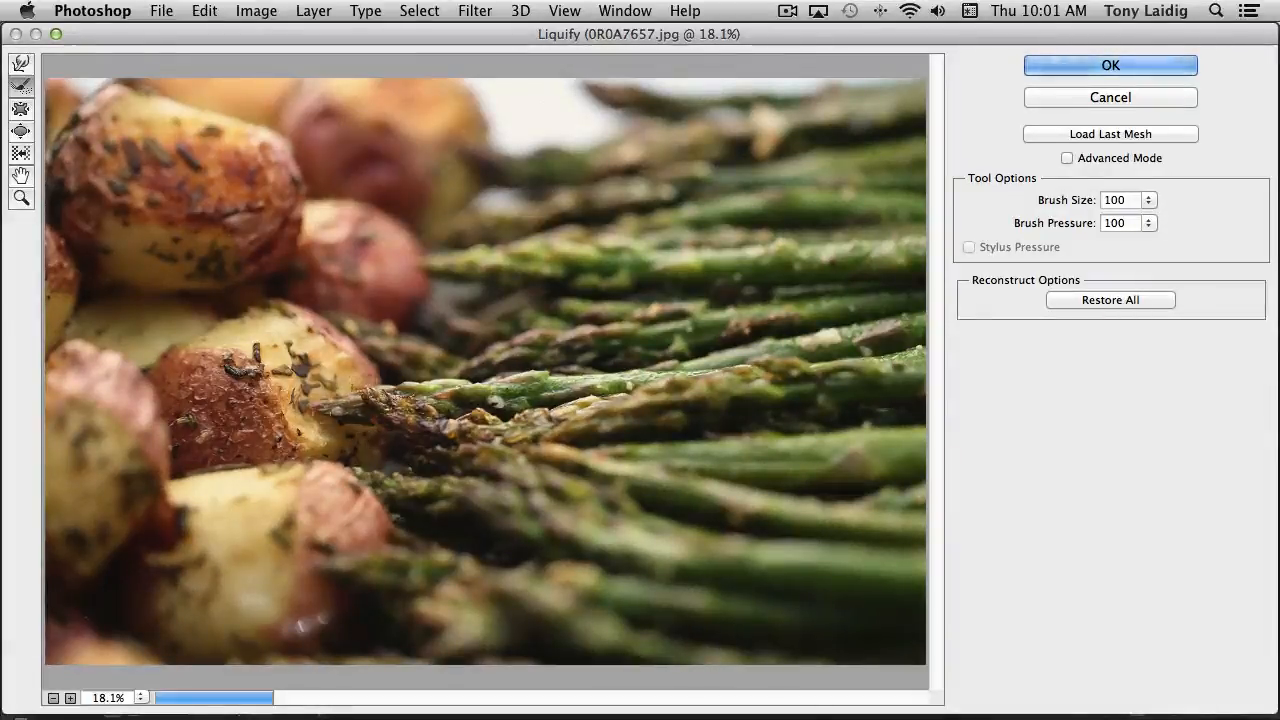
{"action": "left_click", "coordinate": [24, 110]}
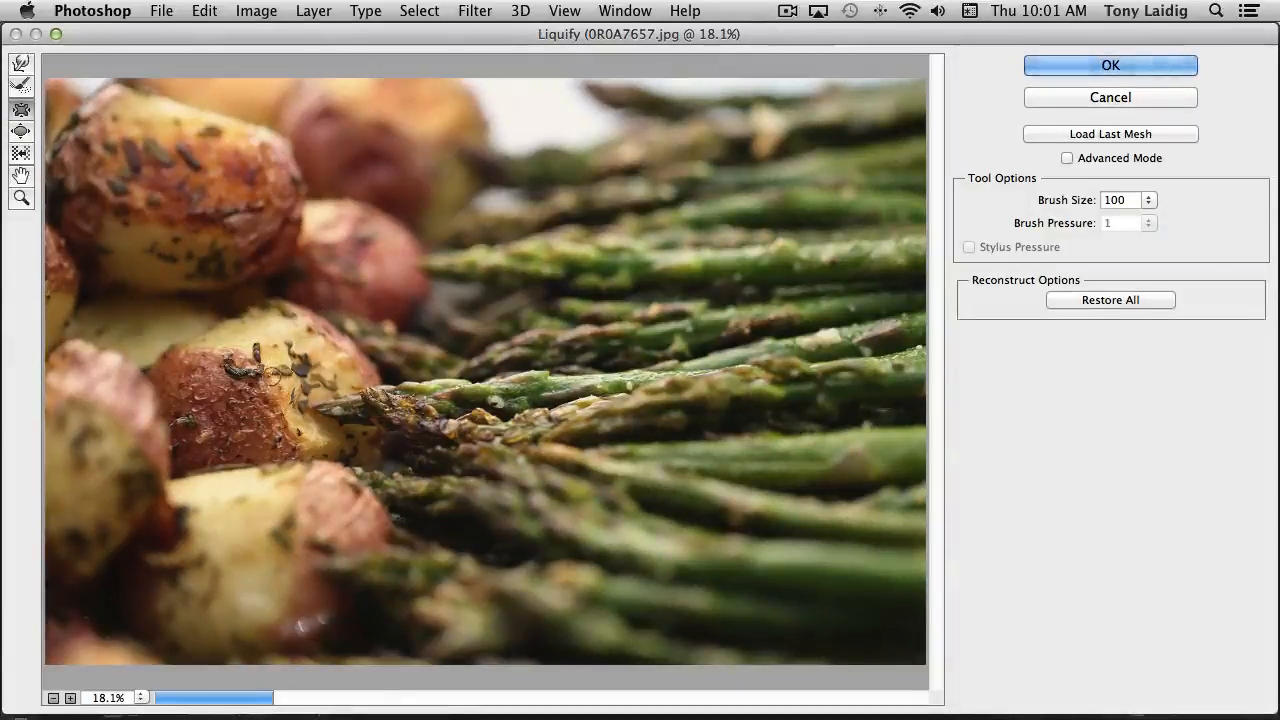
{"action": "left_click", "coordinate": [1148, 203]}
{"action": "left_click_drag", "start_coordinate": [1063, 215], "coordinate": [1102, 219]}
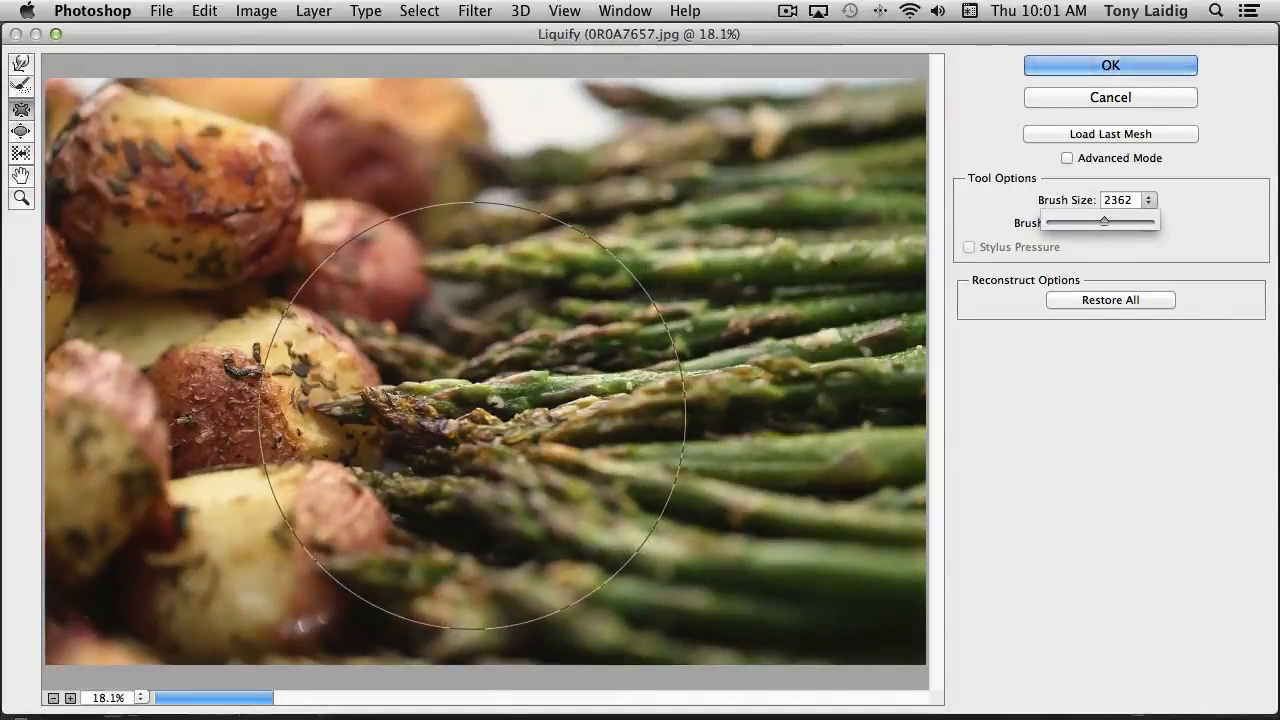
{"action": "left_click_drag", "start_coordinate": [472, 415], "coordinate": [472, 415]}
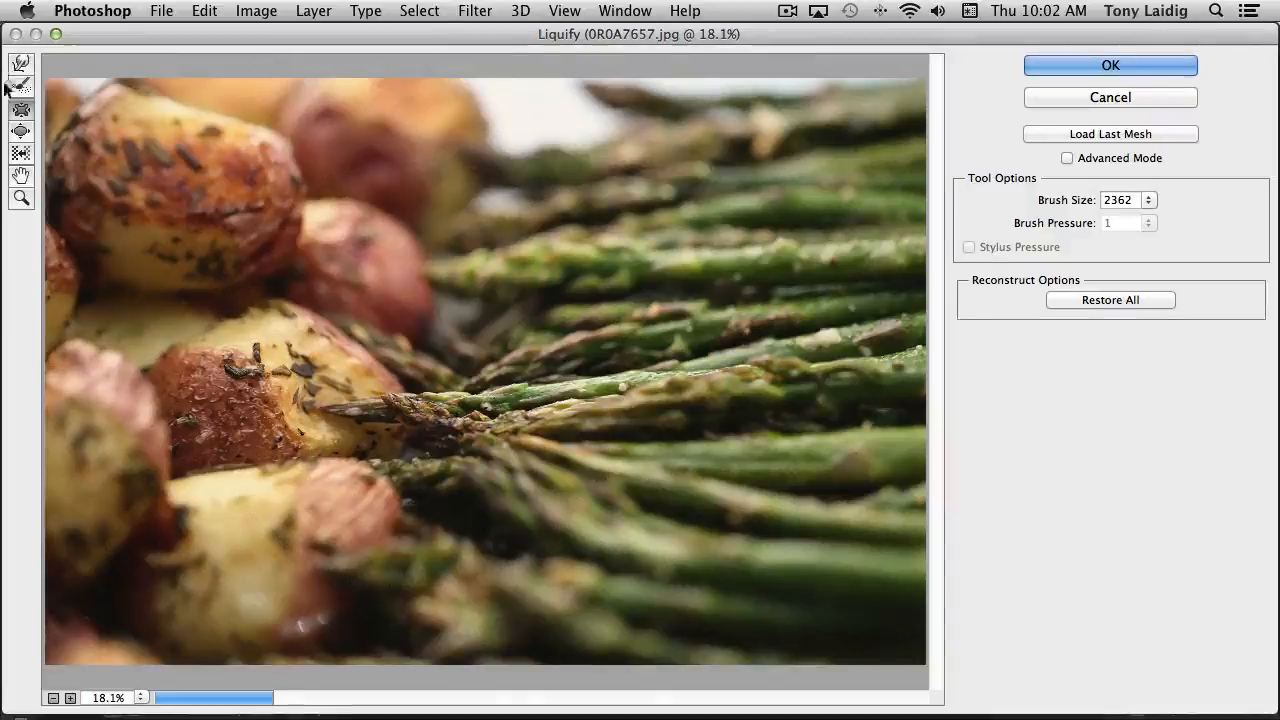
Step: Bloat the middle potato with brush size 1766 and nudge its upper edge using the Push Left tool at size 100
{"action": "left_click", "coordinate": [21, 131]}
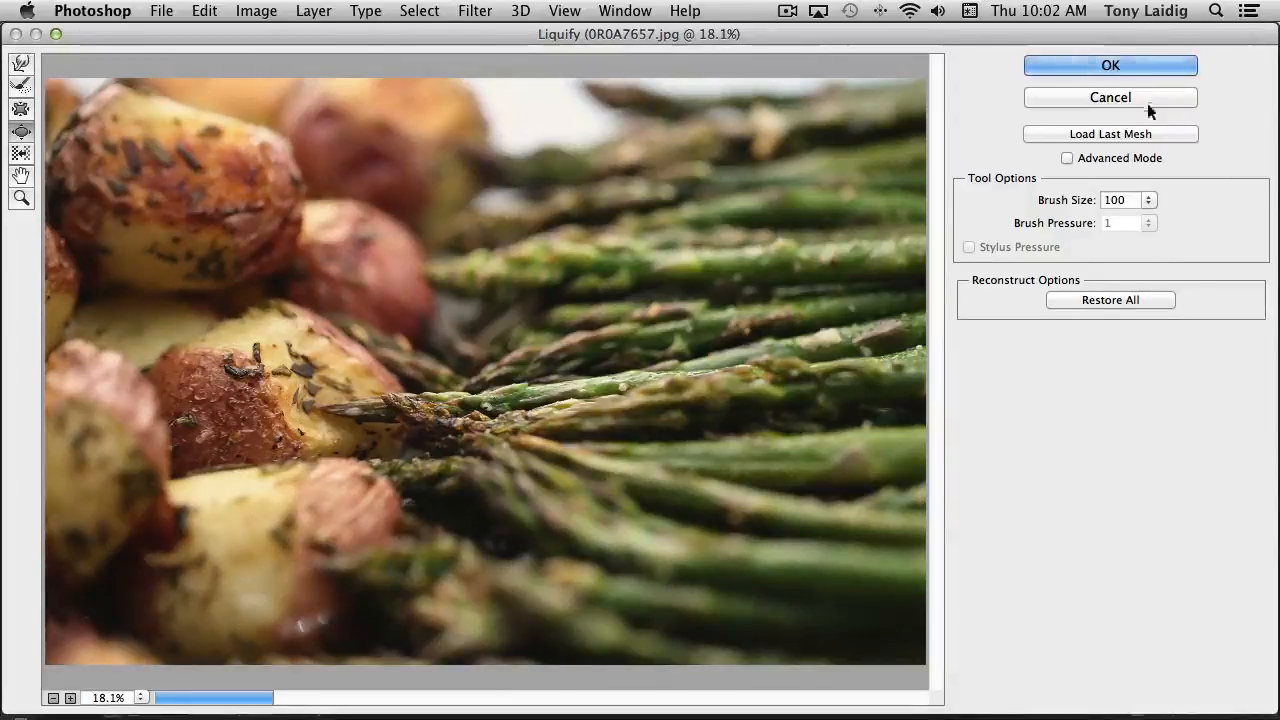
{"action": "mouse_move", "coordinate": [1149, 200]}
{"action": "left_mouse_down"}
{"action": "mouse_move", "coordinate": [1143, 214]}
{"action": "mouse_move", "coordinate": [1071, 220]}
{"action": "mouse_move", "coordinate": [1103, 224]}
{"action": "left_mouse_up"}
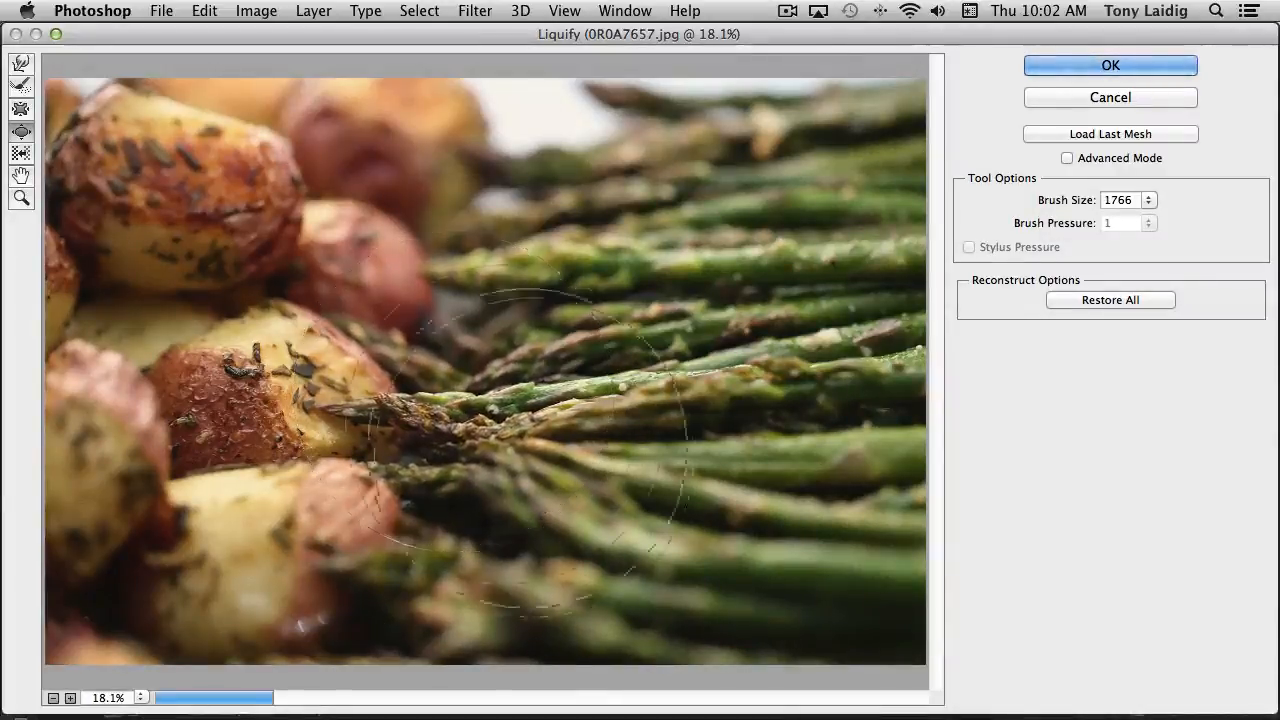
{"action": "mouse_move", "coordinate": [183, 425]}
{"action": "left_mouse_down"}
{"action": "mouse_move", "coordinate": [186, 391]}
{"action": "mouse_move", "coordinate": [247, 405]}
{"action": "mouse_move", "coordinate": [243, 420]}
{"action": "mouse_move", "coordinate": [246, 410]}
{"action": "left_mouse_up"}
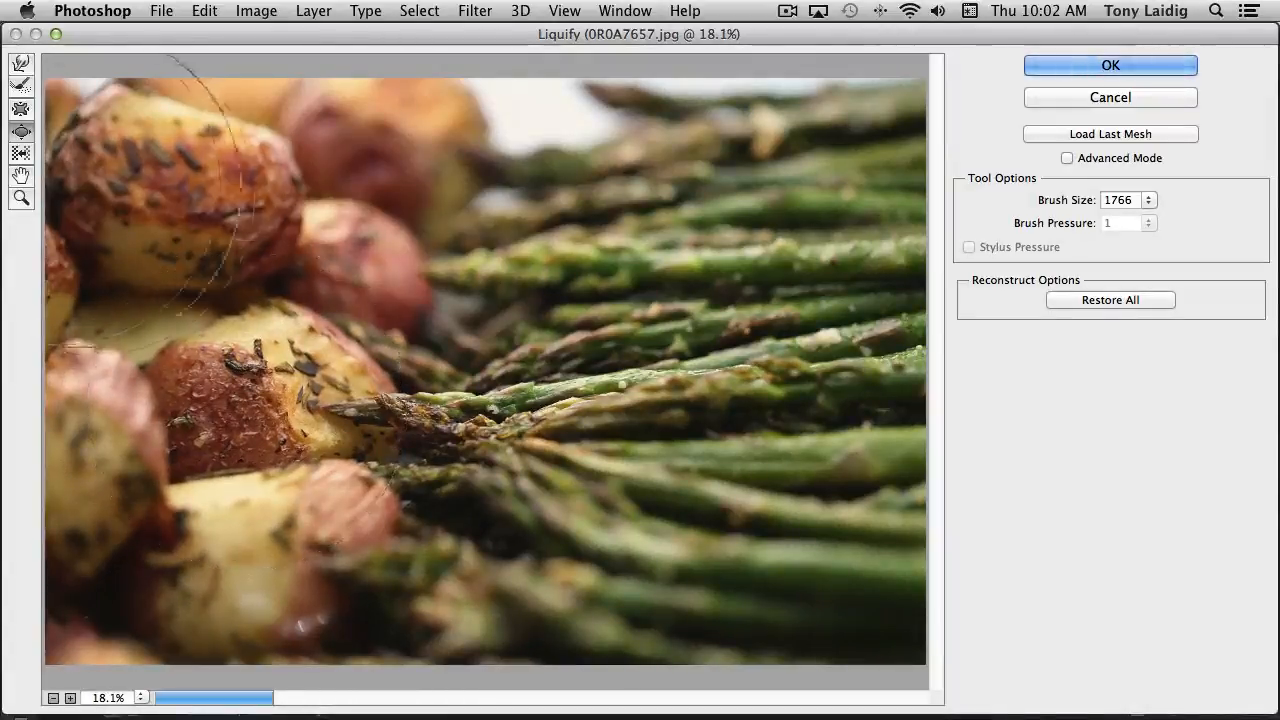
{"action": "left_click", "coordinate": [19, 153]}
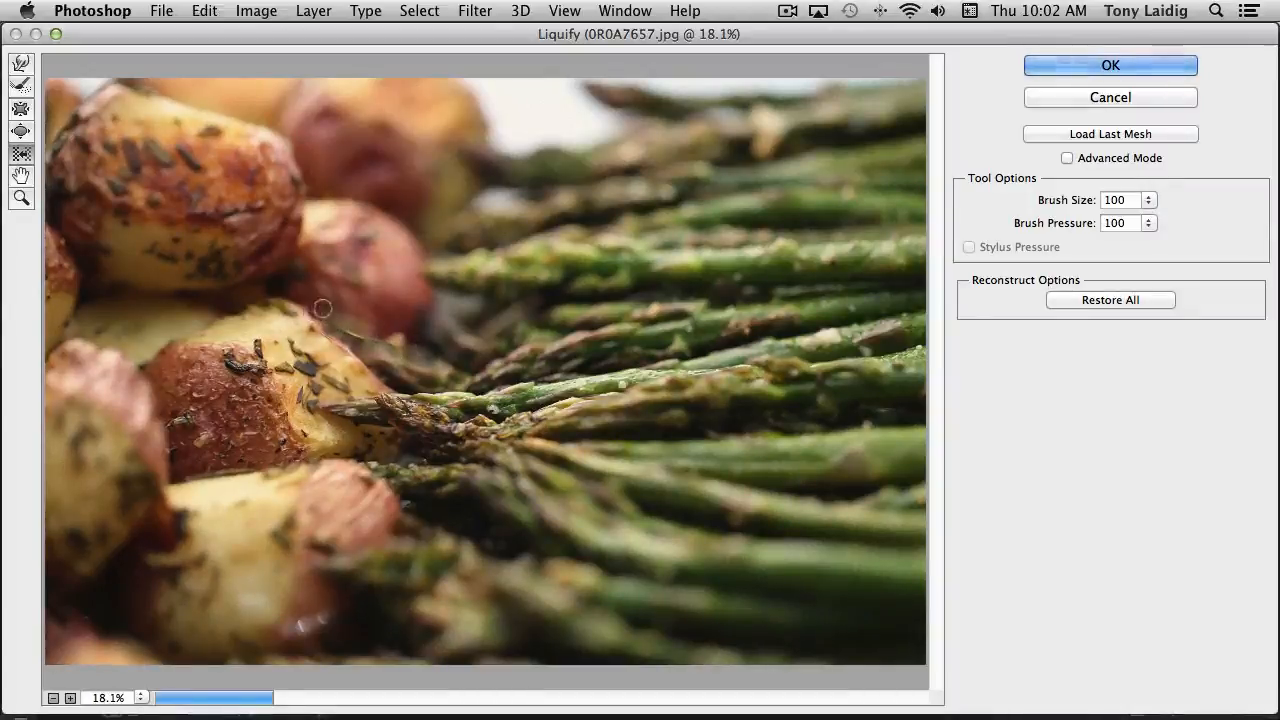
Step: Examine the warped potatoes and asparagus tips up close in the Liquify preview with the Hand and Zoom tools
{"action": "left_click", "coordinate": [20, 176]}
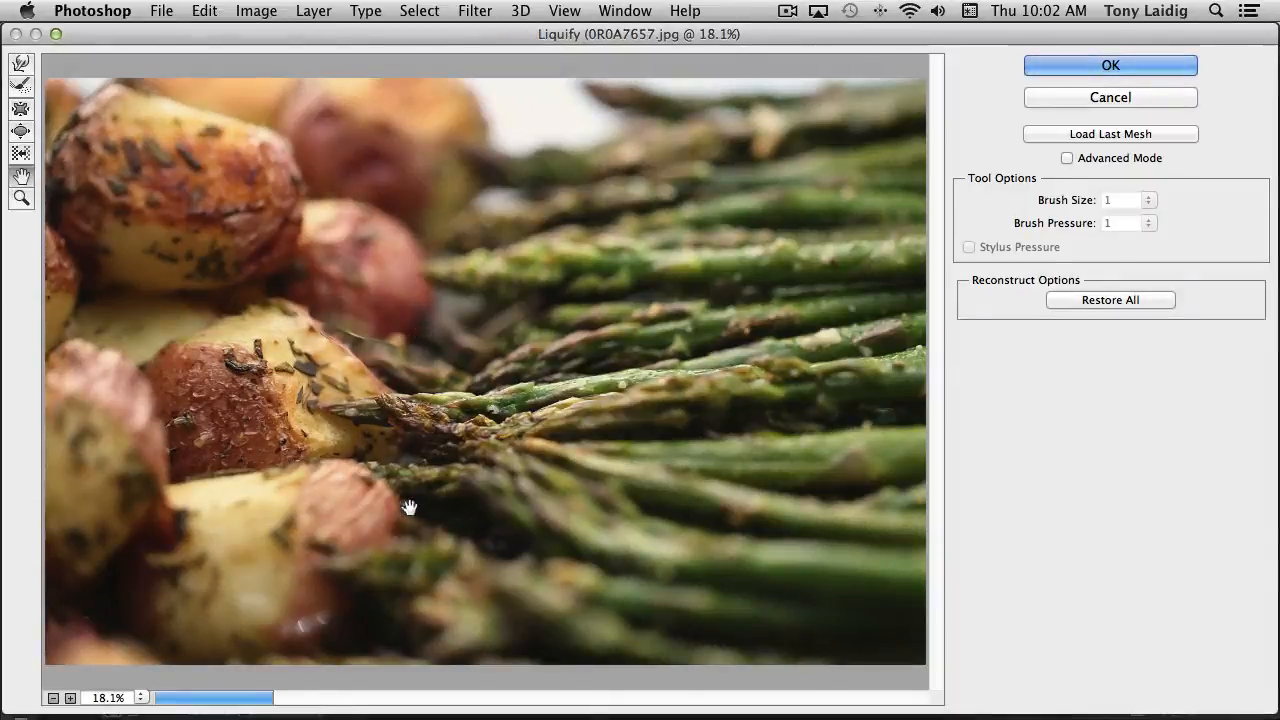
{"action": "left_click", "coordinate": [70, 698]}
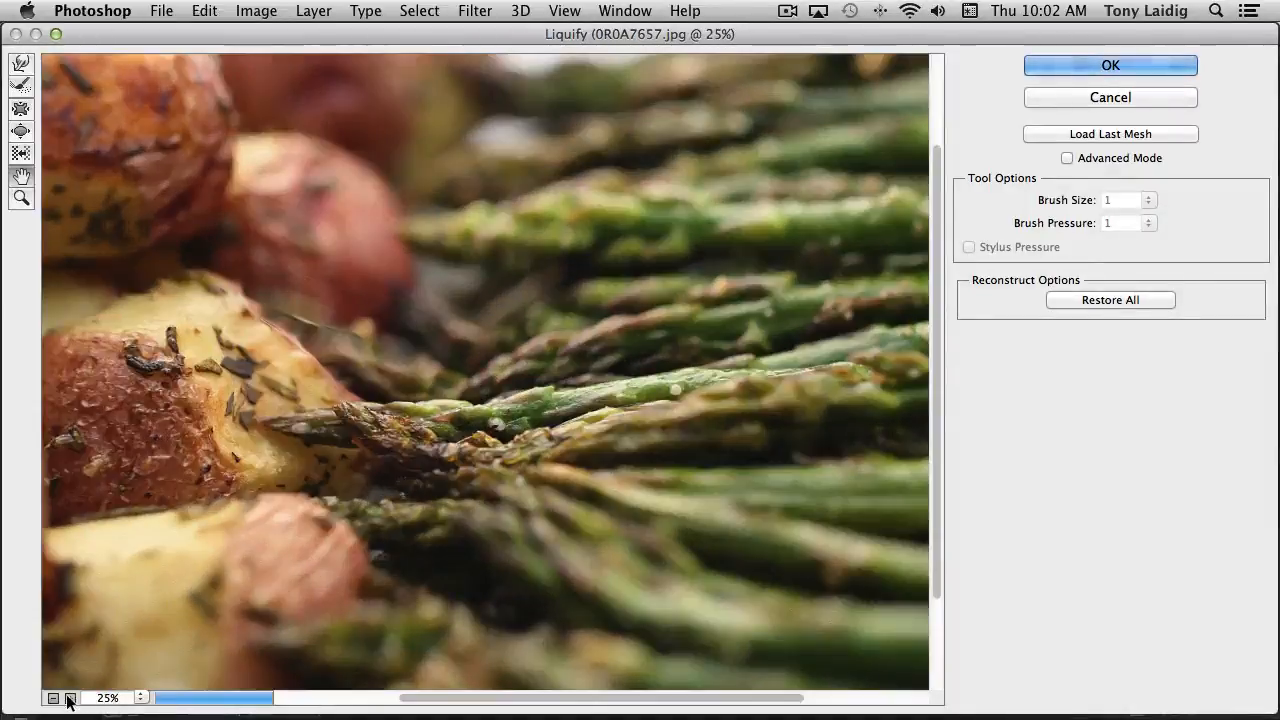
{"action": "left_click", "coordinate": [70, 698]}
{"action": "left_click_drag", "start_coordinate": [456, 418], "coordinate": [506, 369]}
{"action": "left_click", "coordinate": [22, 198]}
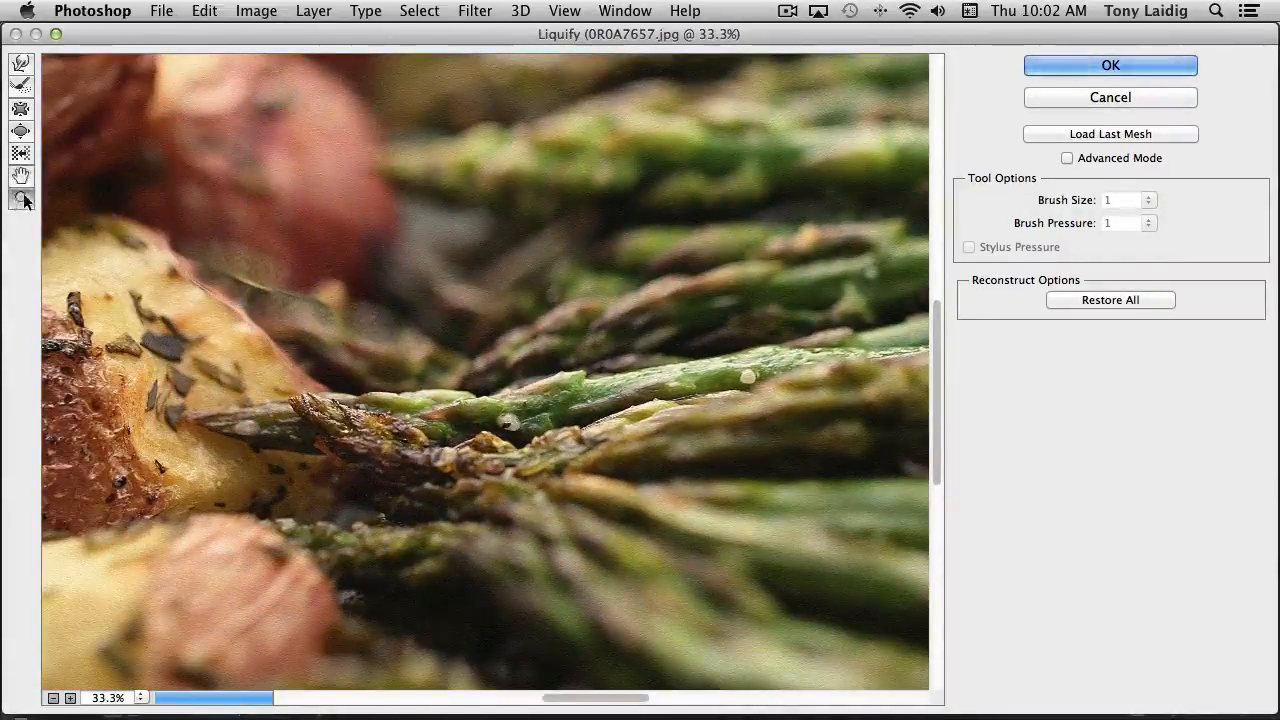
{"action": "left_click", "coordinate": [24, 200]}
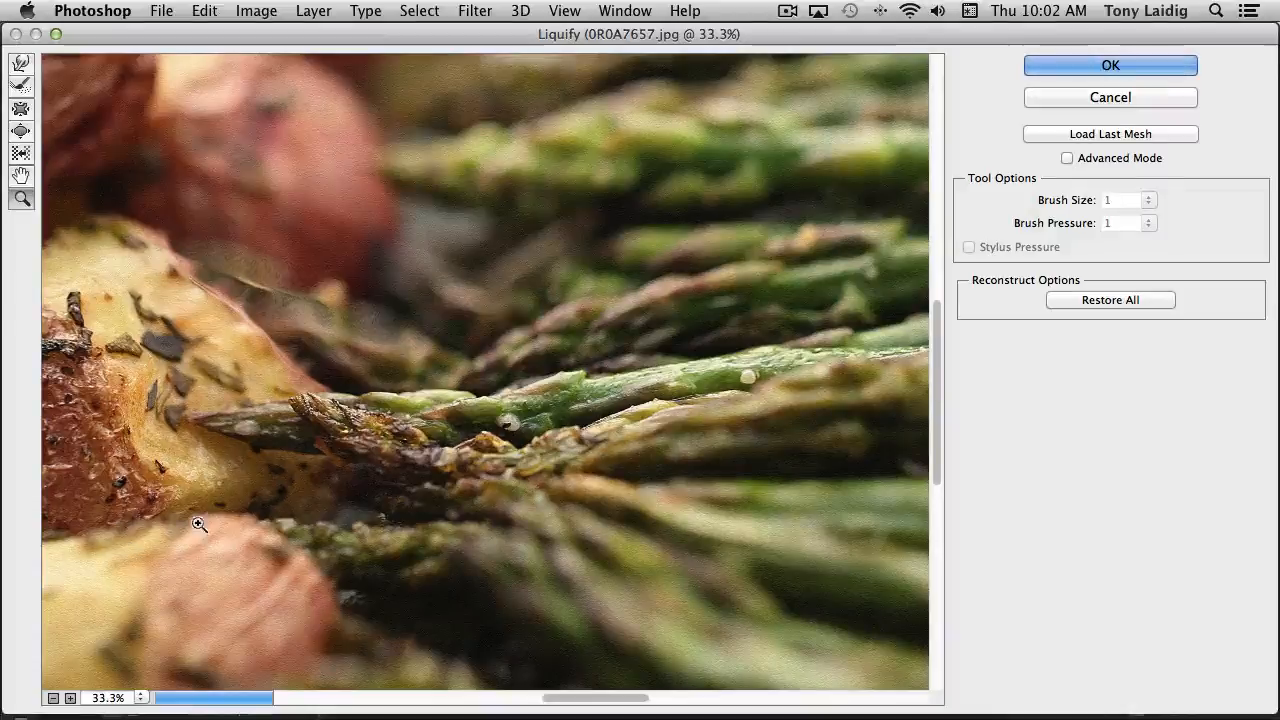
{"action": "left_click", "coordinate": [433, 351], "text": "alt"}
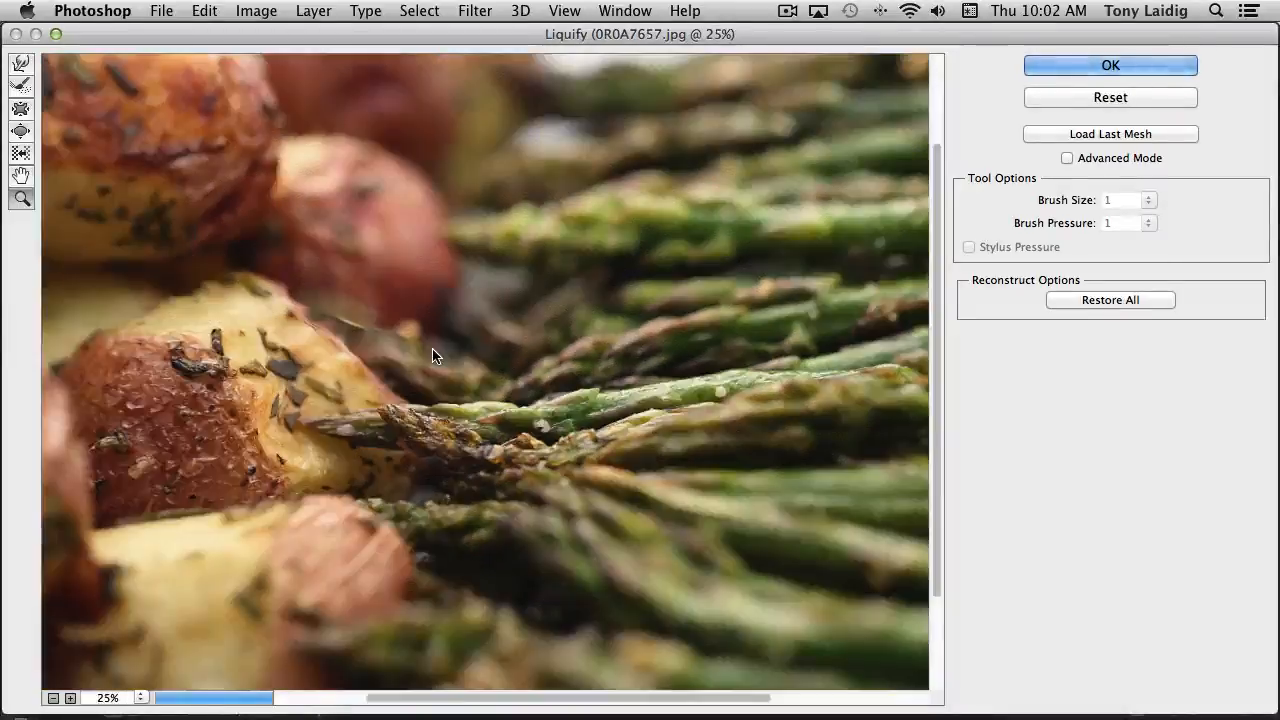
{"action": "left_click", "coordinate": [431, 353], "text": "alt"}
{"action": "left_click", "coordinate": [490, 376]}
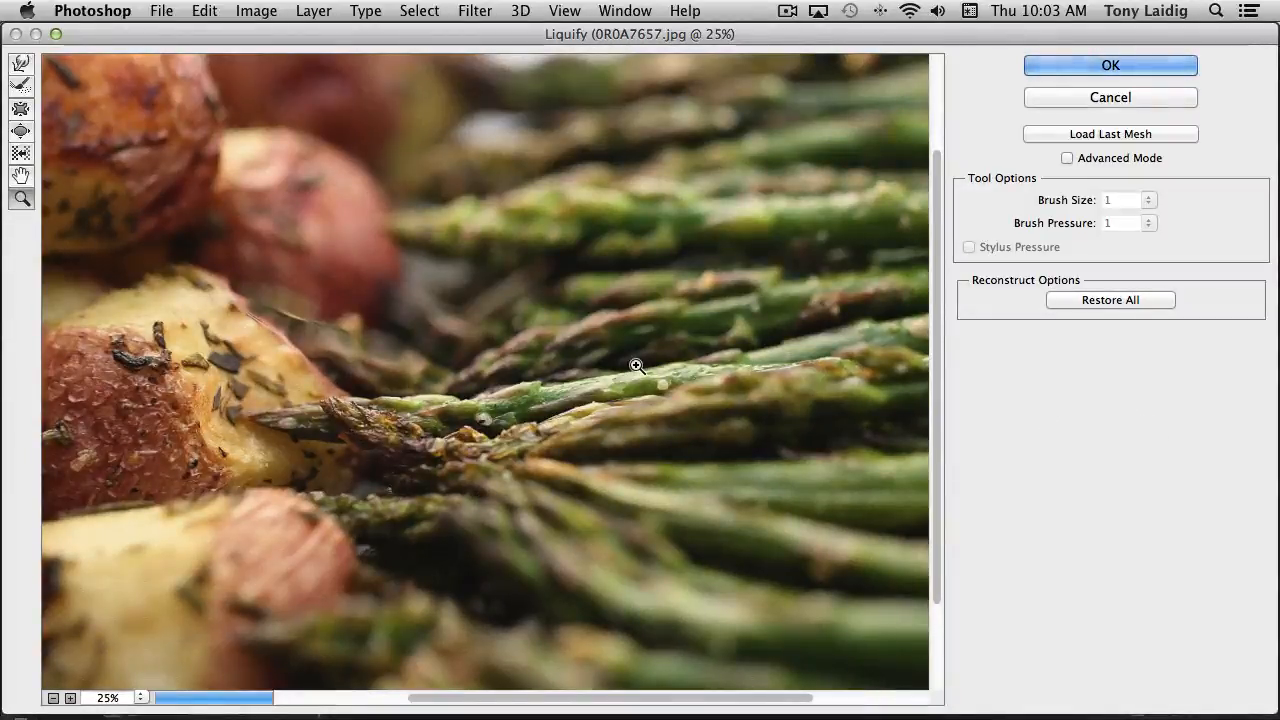
Step: Restore all Liquify distortions and leave the filter without applying it to the photo
{"action": "left_click", "coordinate": [1104, 299]}
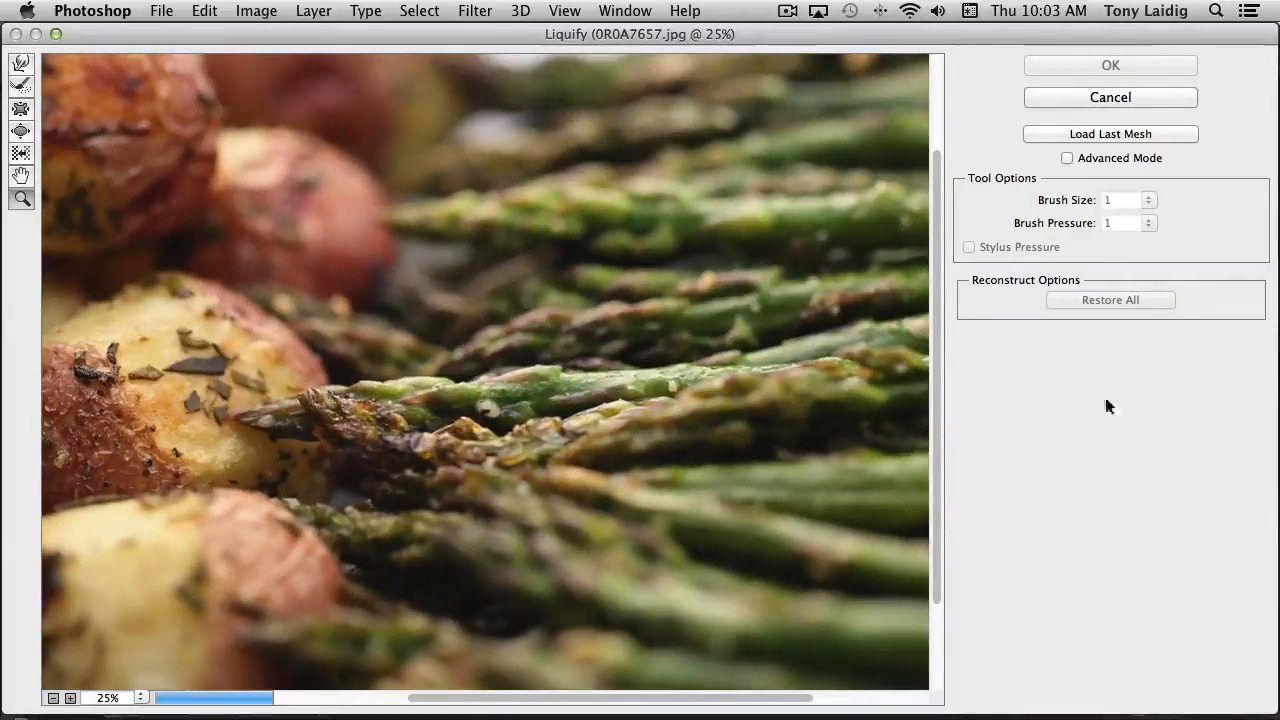
{"action": "left_click", "coordinate": [1112, 96]}
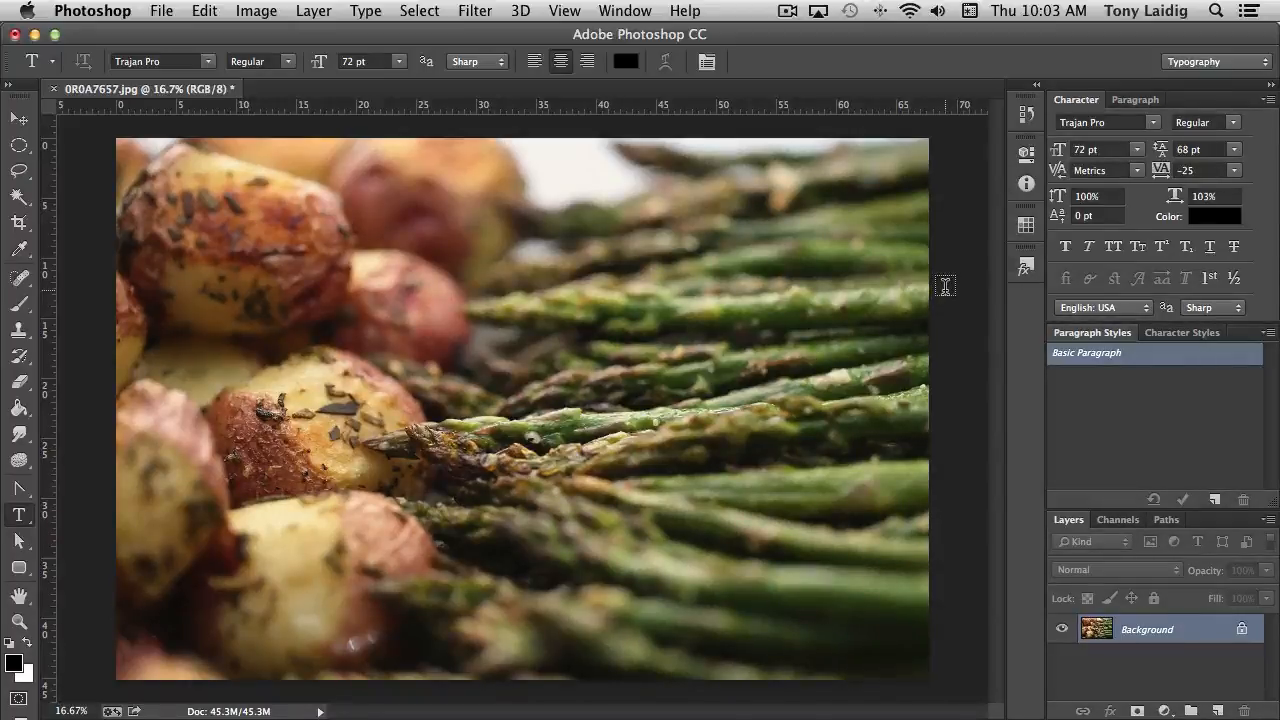
{"action": "left_click", "coordinate": [470, 12]}
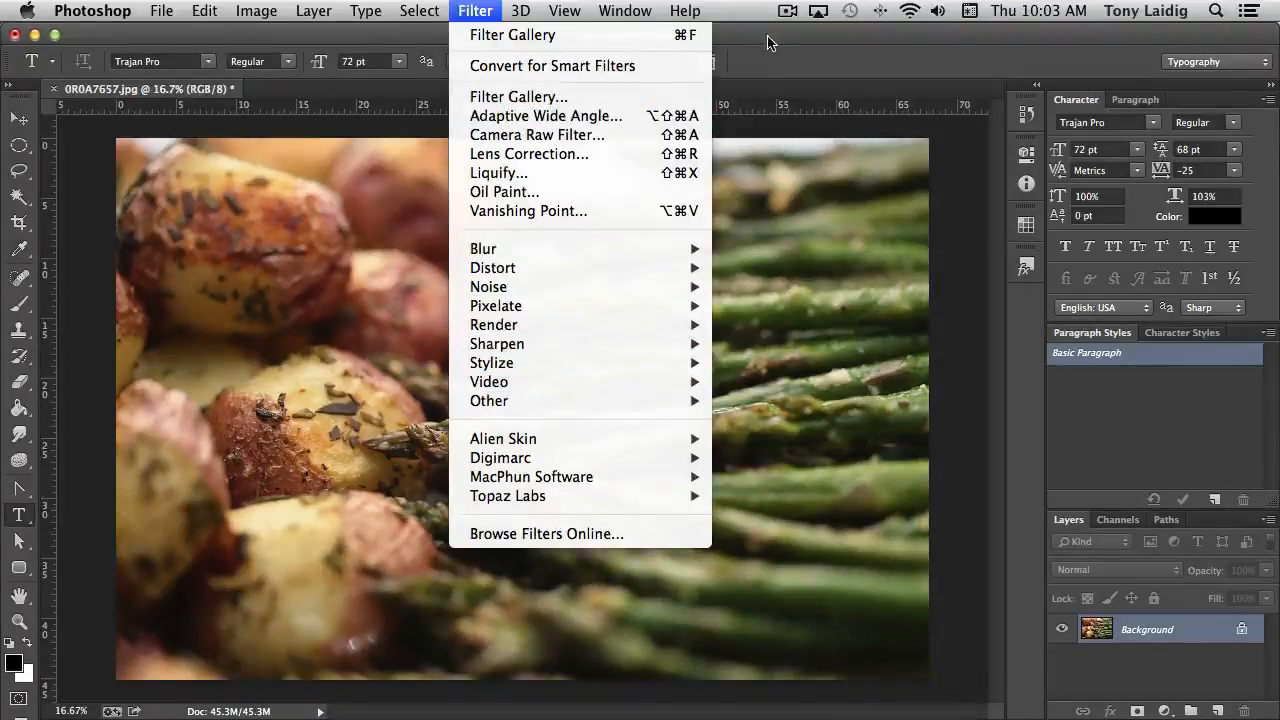
{"action": "left_click", "coordinate": [806, 12]}
{"action": "left_click", "coordinate": [788, 11]}
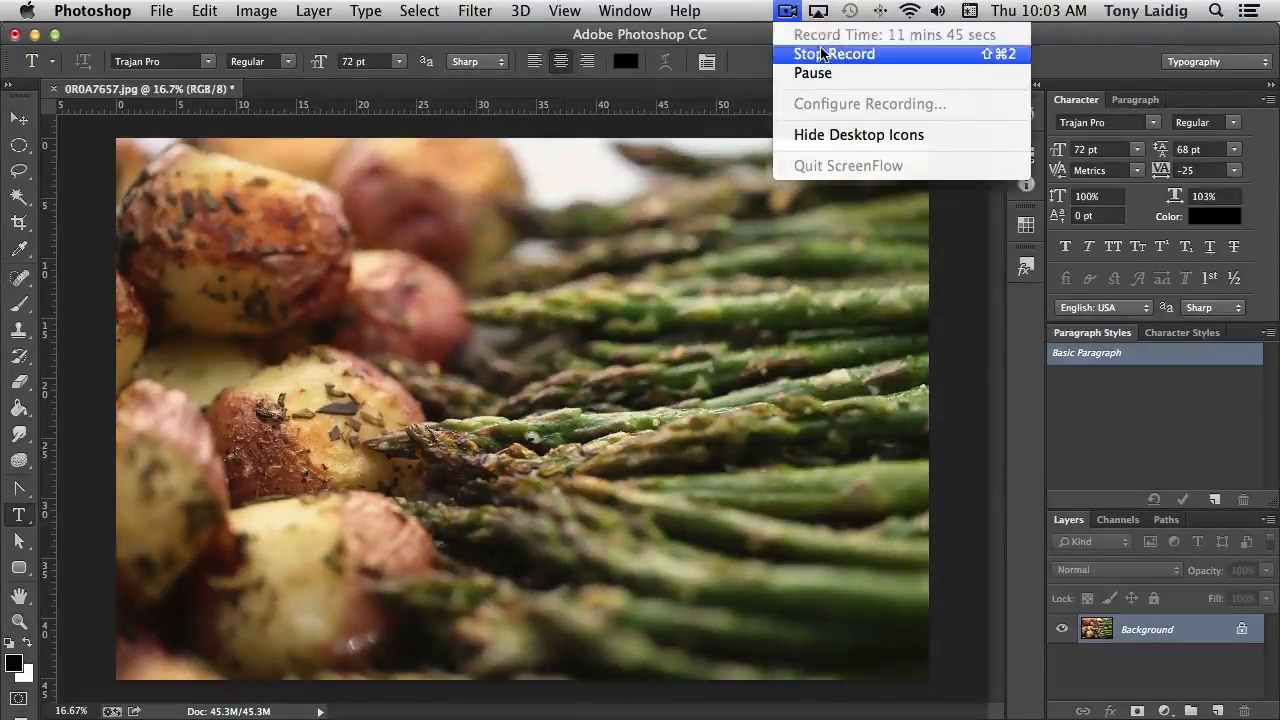